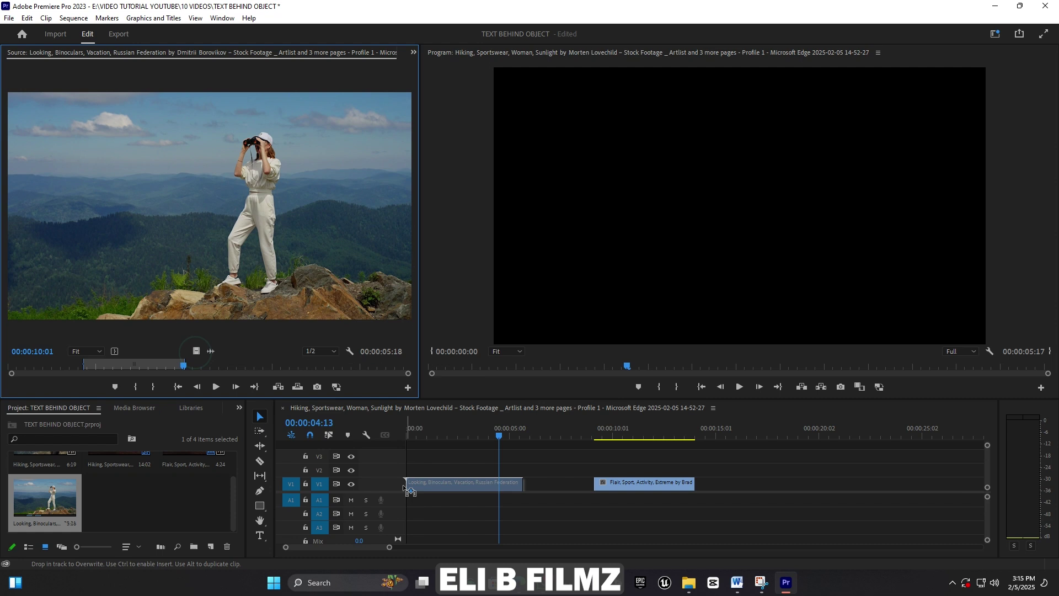
- Place the Looking, Binoculars clip on V1 at the sequence start and preview it
left_click_drag(408, 489, 408, 490)
key("space")
left_click_drag(444, 431, 411, 431)
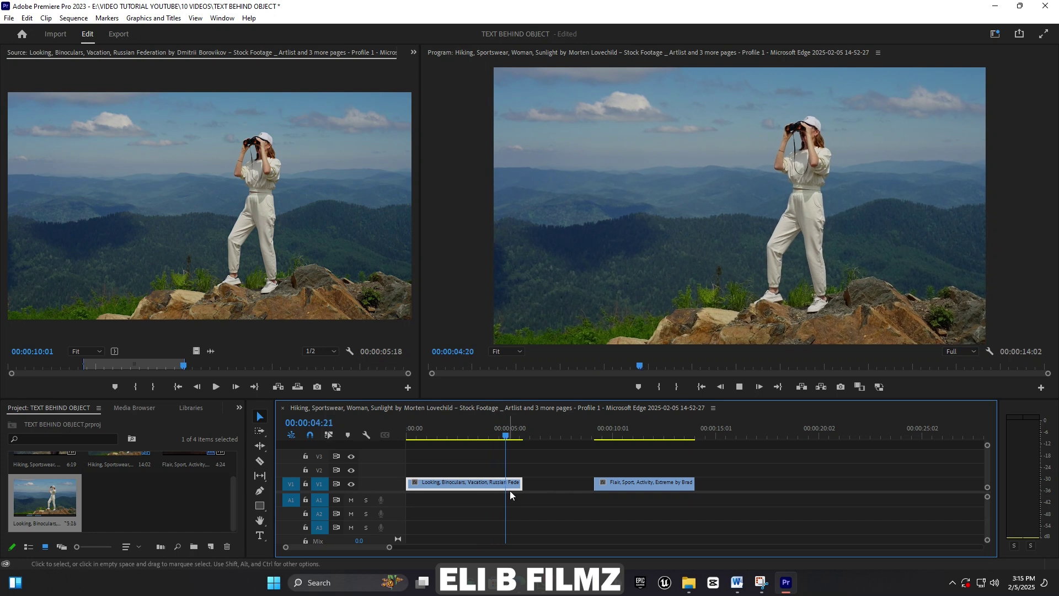
- Trim the binoculars clip to about five seconds and slide the Flair Sport clip earlier
left_click_drag(522, 485, 510, 486)
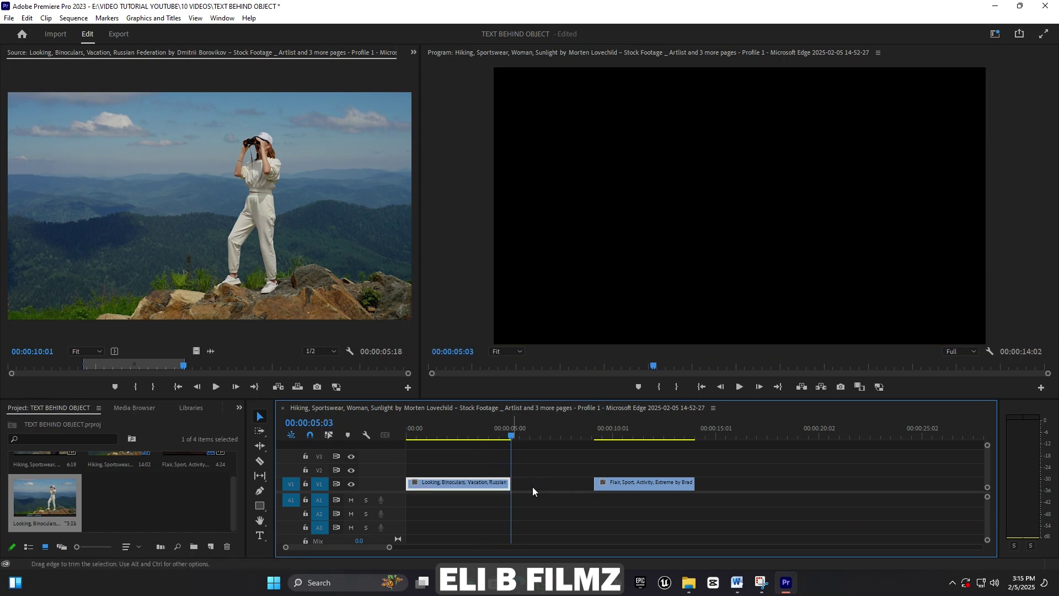
left_click_drag(659, 481, 633, 481)
left_click(559, 428)
key("space")
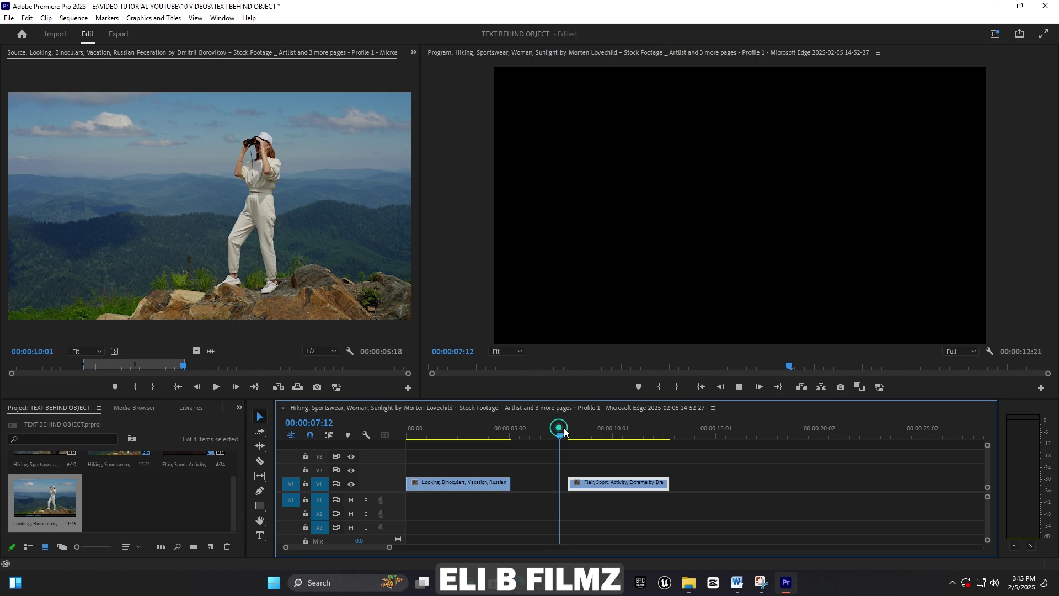
key("space")
- Show the Effect Controls panel and play the sequence from the start
left_click(413, 51)
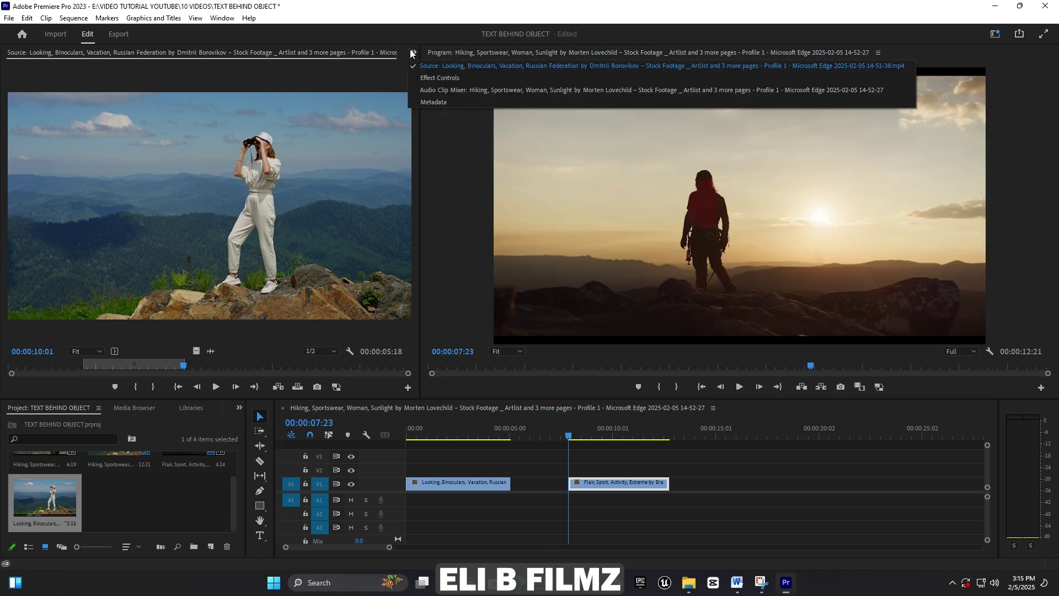
left_click(452, 77)
left_click(429, 428)
key("Home")
key("space")
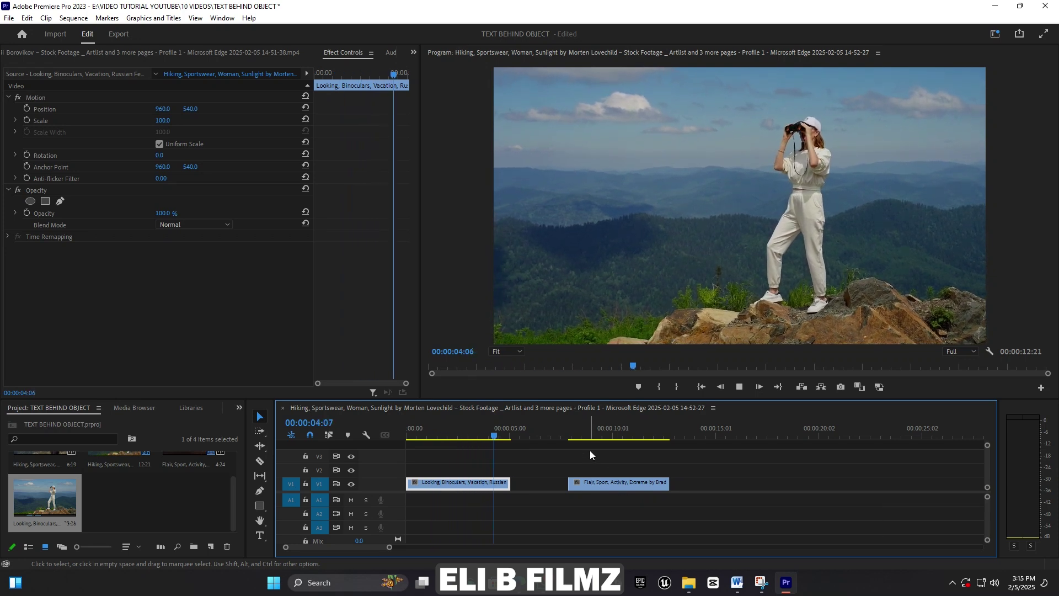
key("Home")
key("space")
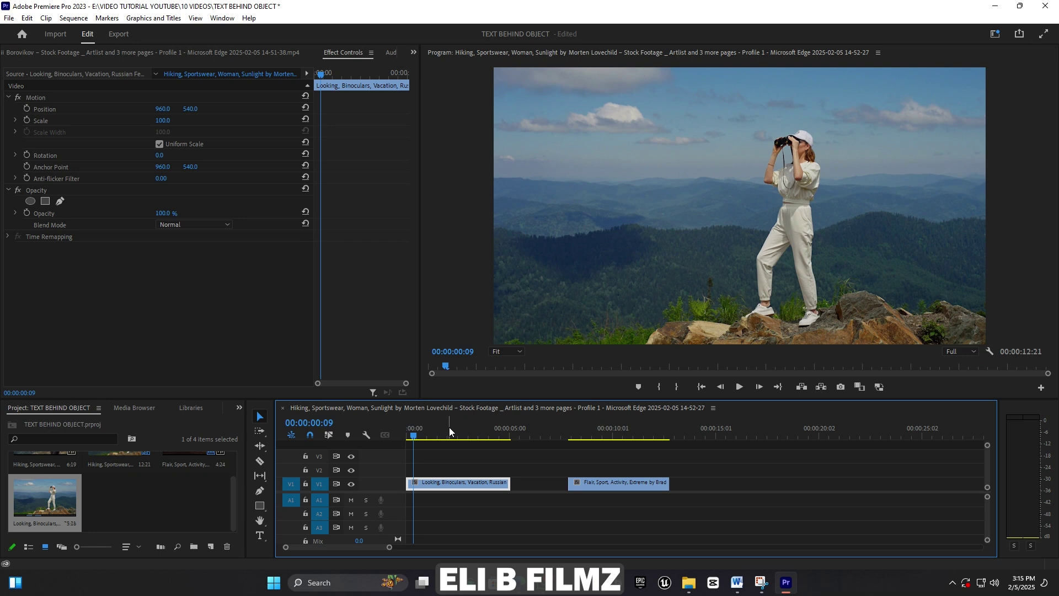
- Alt-drag the binoculars clip from V1 to V2 to stack a duplicate above it
left_click(478, 486)
left_click_drag(478, 489, 478, 471)
left_click(484, 471)
left_click(411, 442)
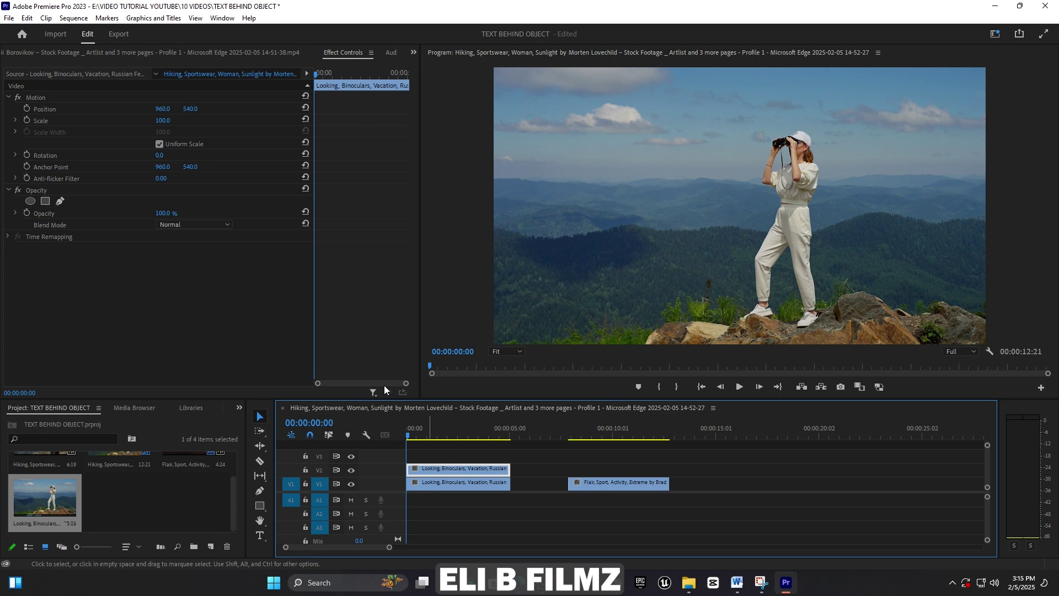
- Start a pen opacity mask on the V2 copy and zoom the Program monitor to 150%
left_click(60, 202)
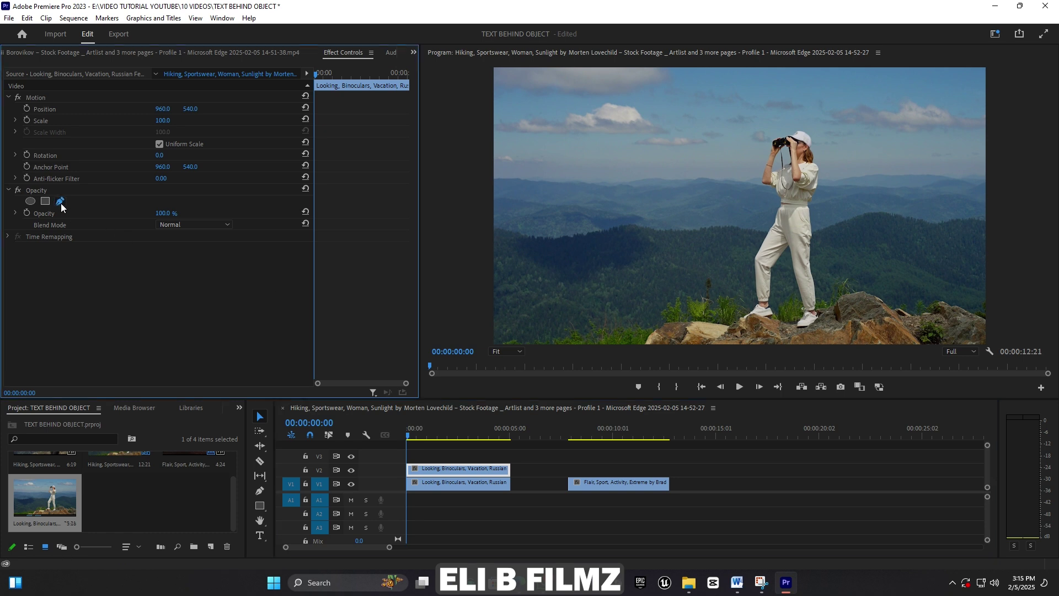
left_click(501, 351)
left_click(508, 424)
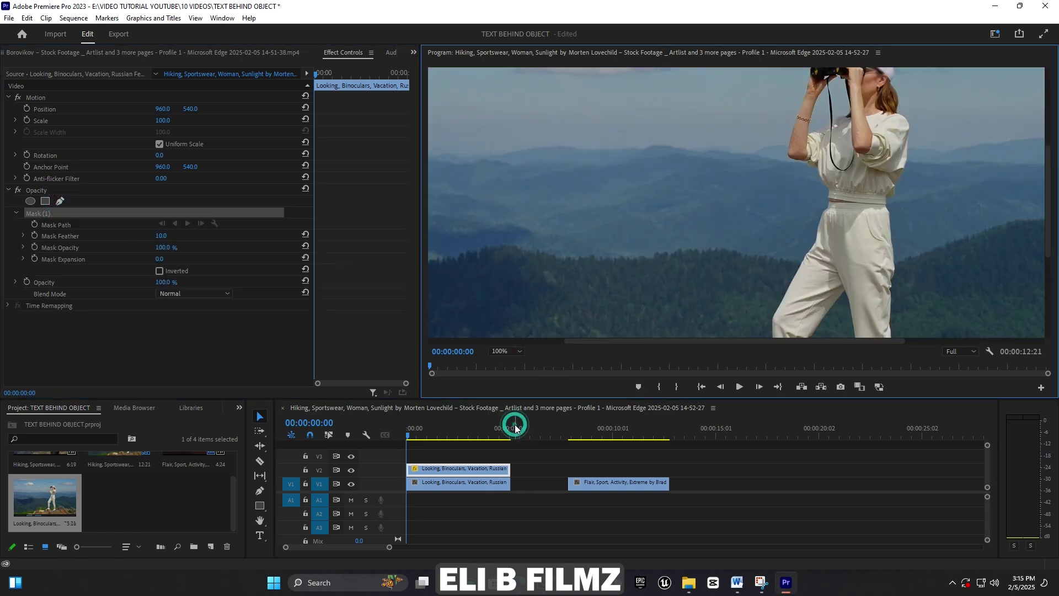
left_click(514, 353)
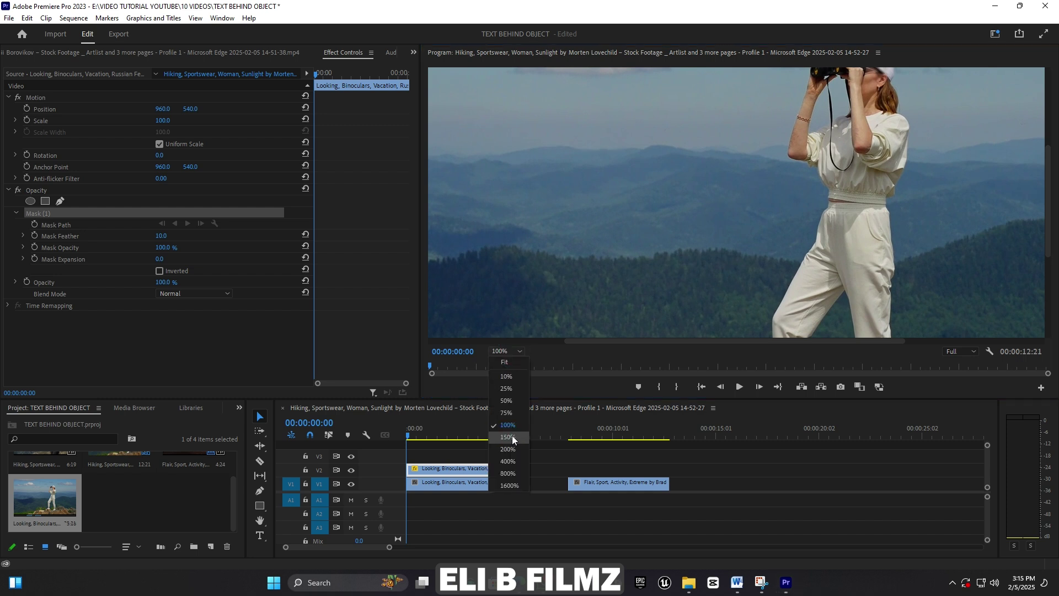
left_click(512, 436)
left_click_drag(664, 340, 742, 345)
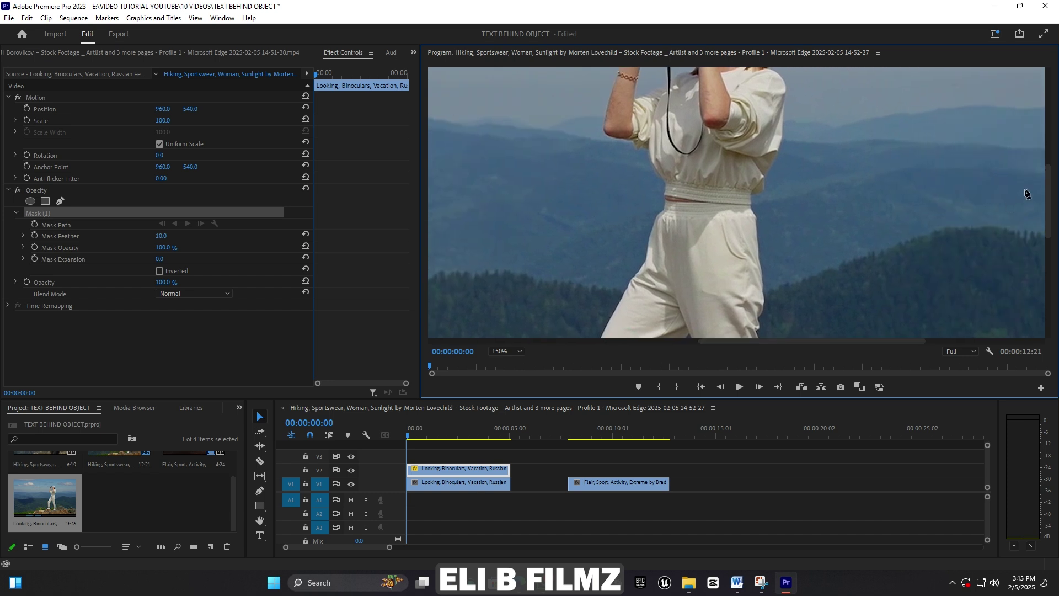
left_click_drag(1049, 183, 1049, 198)
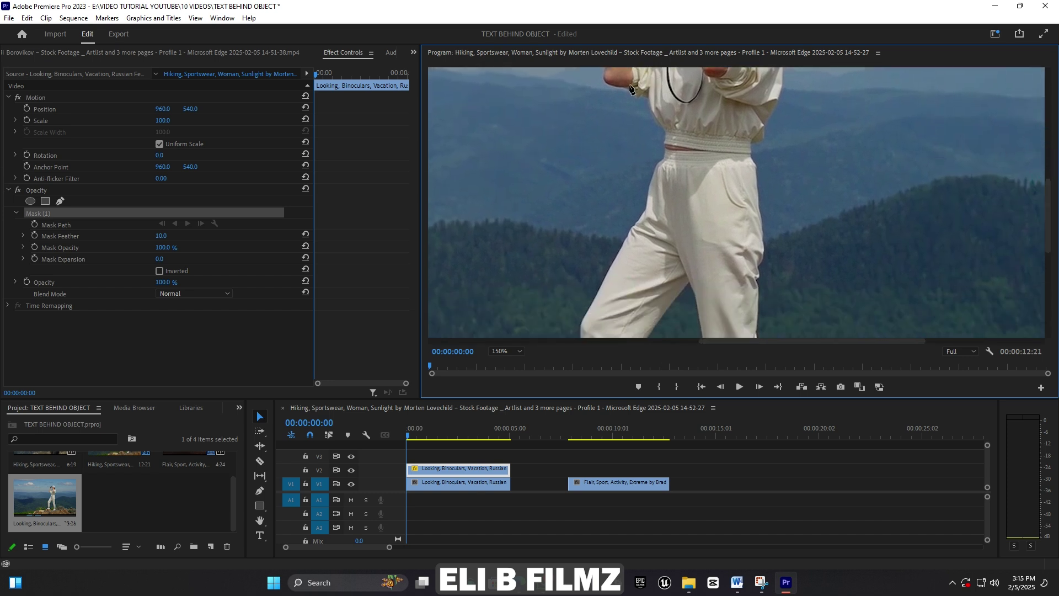
- Trace mask points down the woman's left side and leg to the frame's bottom edge
left_click(648, 102)
left_click(654, 121)
left_click(661, 126)
left_click(665, 133)
left_click(662, 156)
left_click(654, 170)
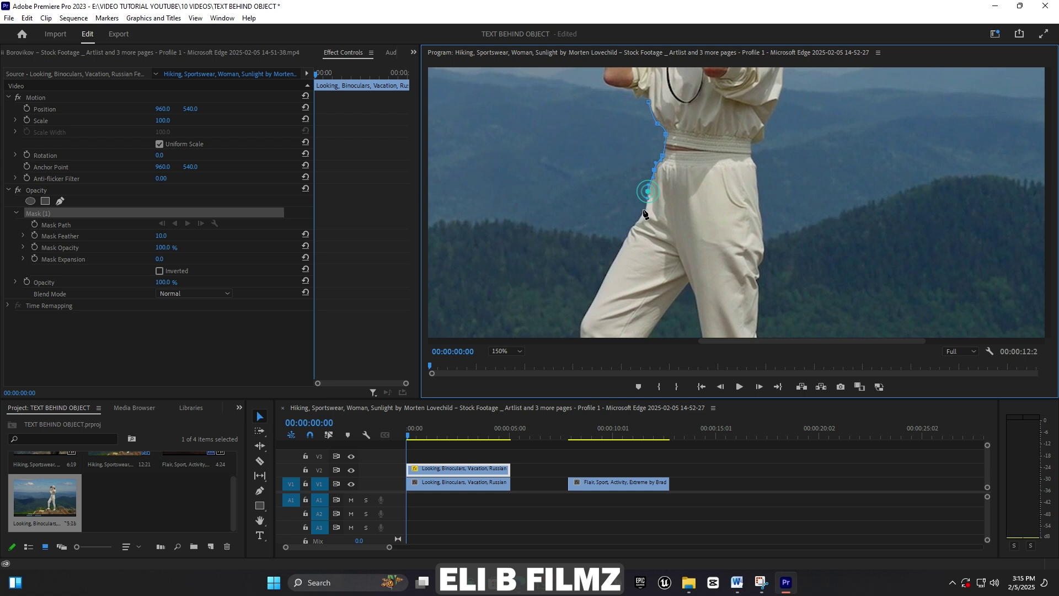
left_click(648, 191)
left_click(646, 199)
left_click(630, 228)
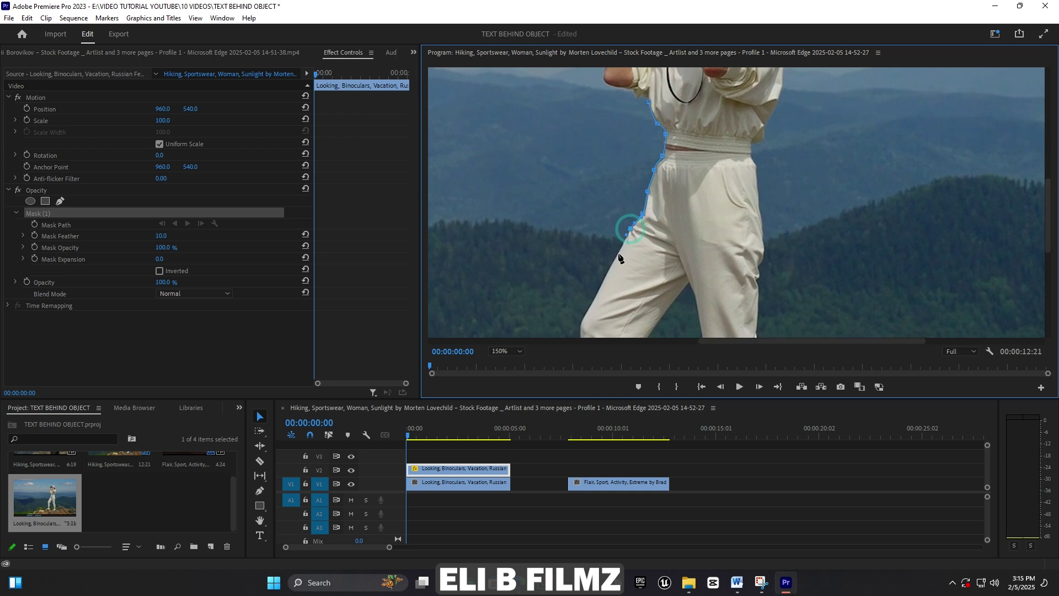
left_click(618, 254)
left_click(603, 282)
left_click(586, 310)
left_click(581, 328)
- Continue the outline along the bottom, between the legs, and up the right leg
left_click(647, 336)
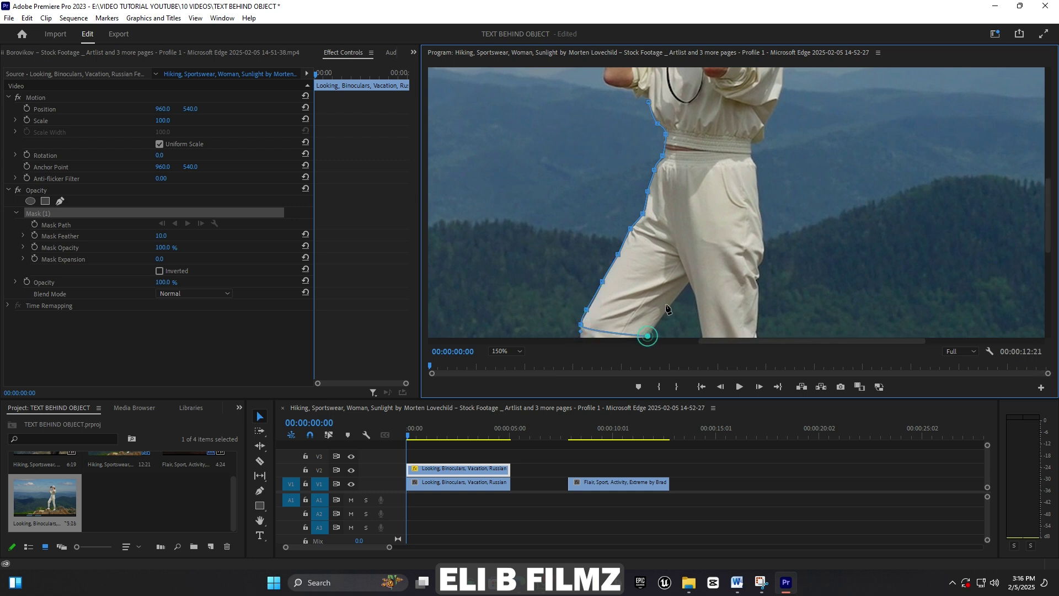
left_click(688, 284)
left_click(695, 295)
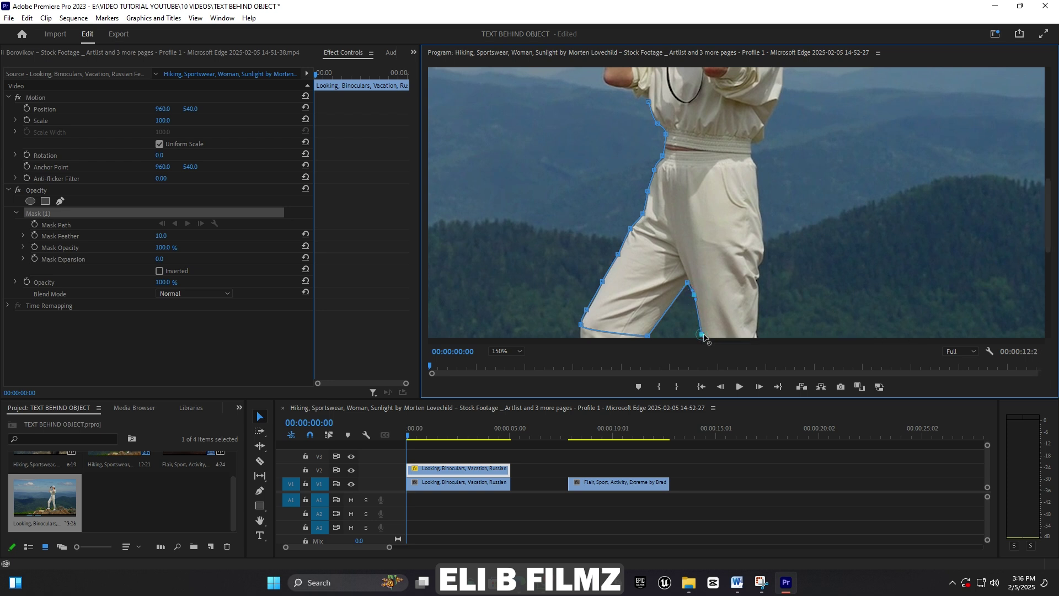
left_click(701, 334)
left_click(756, 335)
left_click(758, 322)
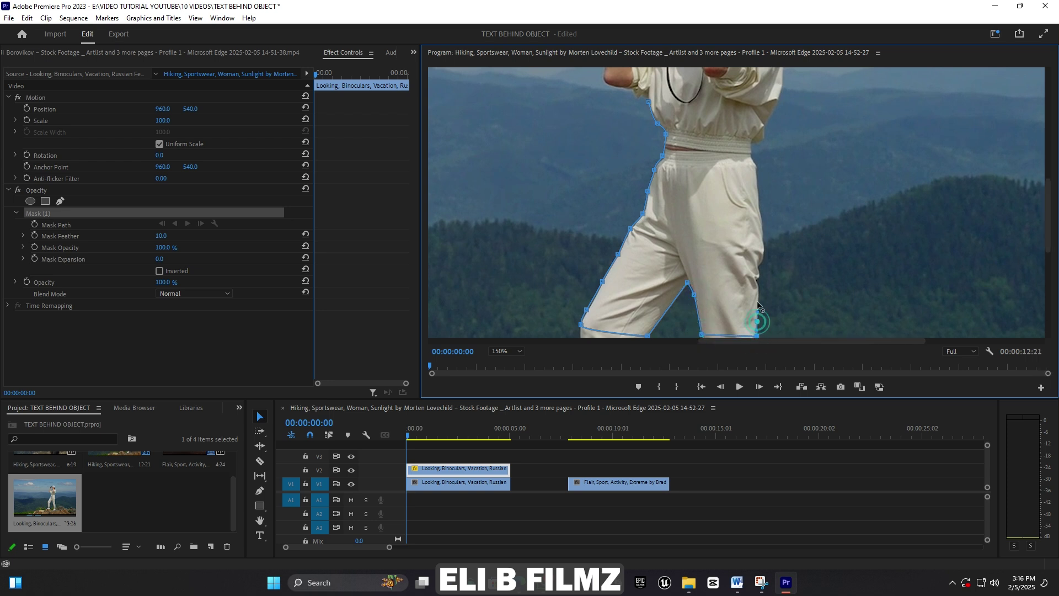
left_click(757, 312)
left_click(758, 290)
left_click(756, 279)
left_click(760, 266)
left_click(762, 255)
left_click(763, 246)
- Trace the mask up the right hip, around the waist, and along her top's right side
left_click(760, 209)
left_click(759, 202)
left_click(756, 173)
left_click(751, 144)
left_click(754, 140)
left_click(766, 125)
left_click(772, 114)
left_click(775, 102)
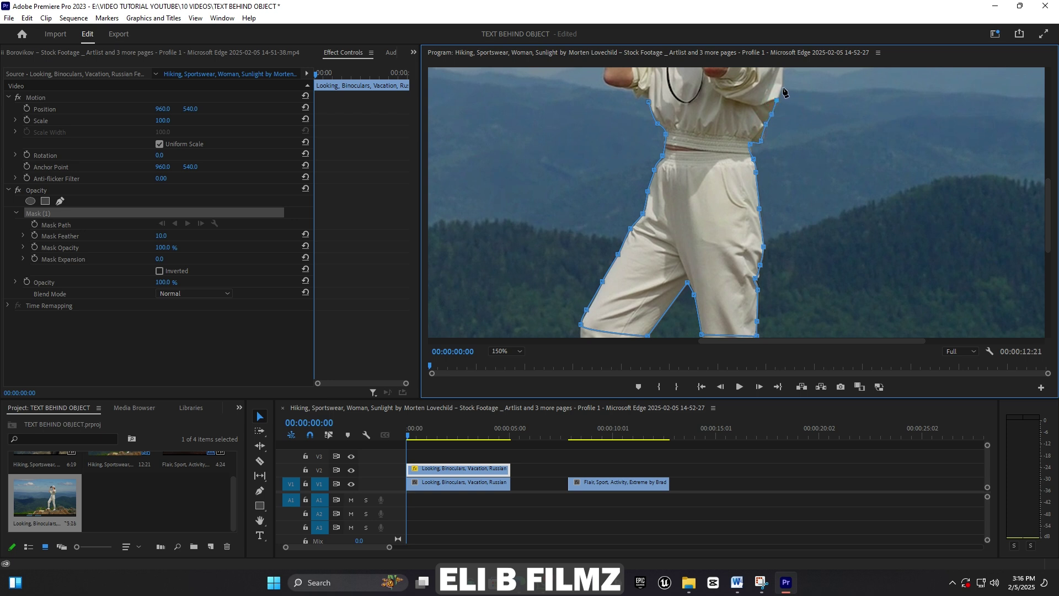
- Carry the outline above the torso, close the mask, and set the monitor zoom to Fit
left_click(781, 73)
left_click(669, 84)
left_click(645, 96)
left_click(658, 122)
left_click(507, 350)
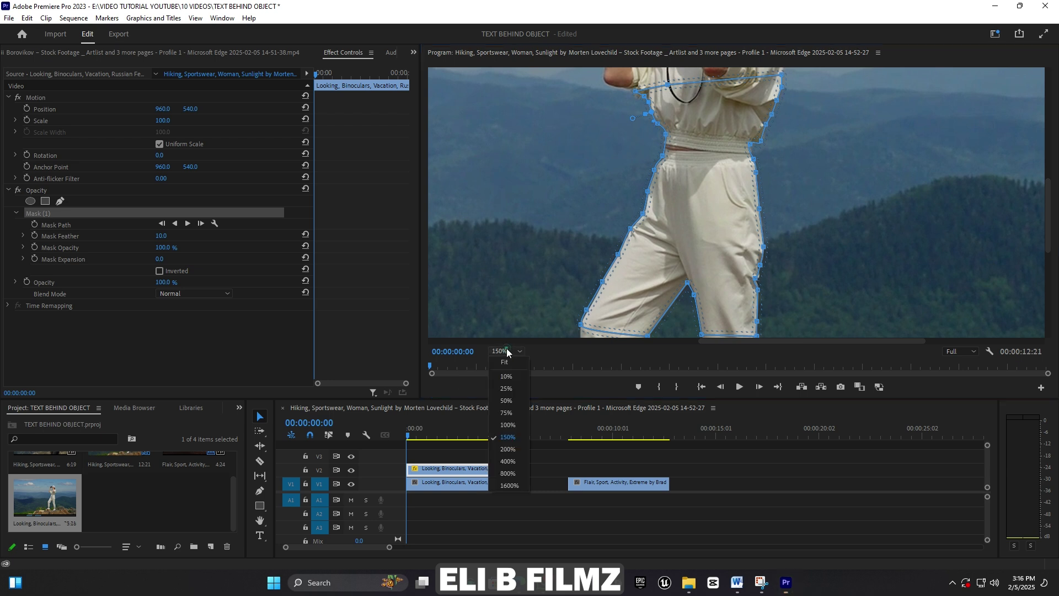
left_click(501, 366)
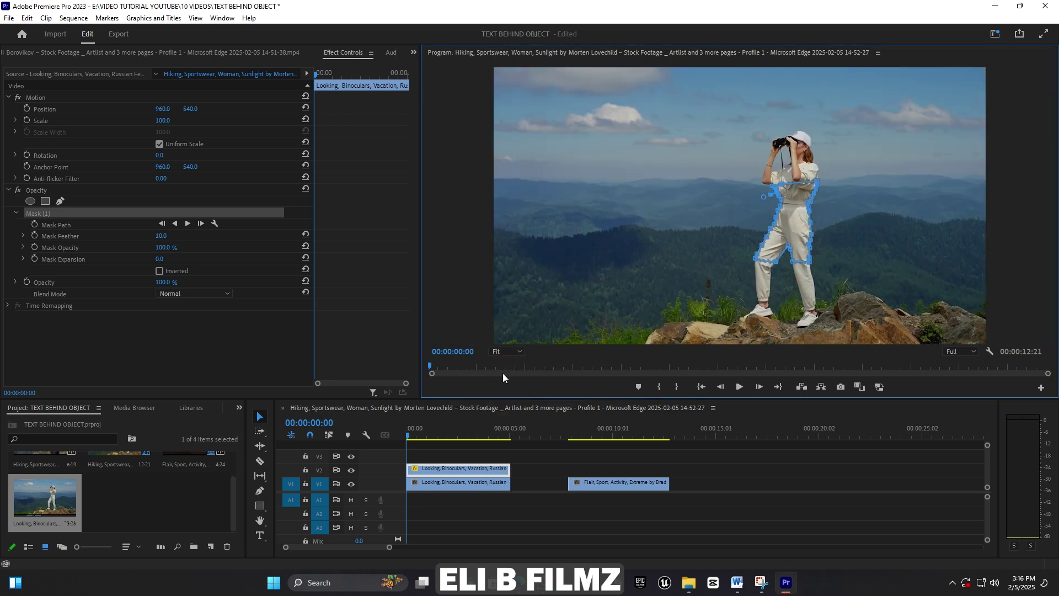
- Track Mask (1) forward through the clip, return the playhead to 0, and select Mask Feather
left_click(187, 223)
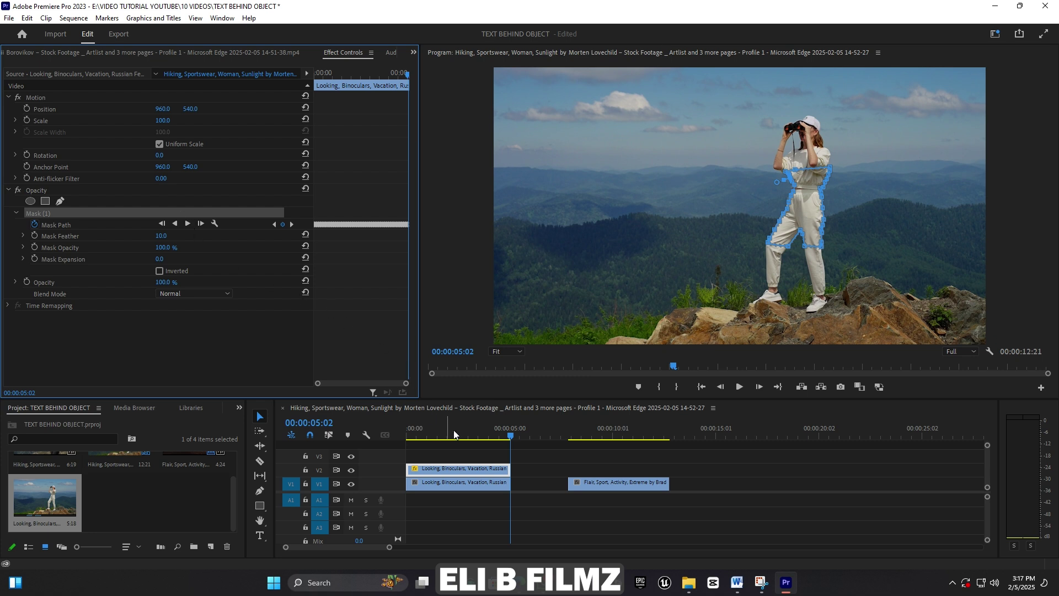
left_click_drag(466, 434, 362, 432)
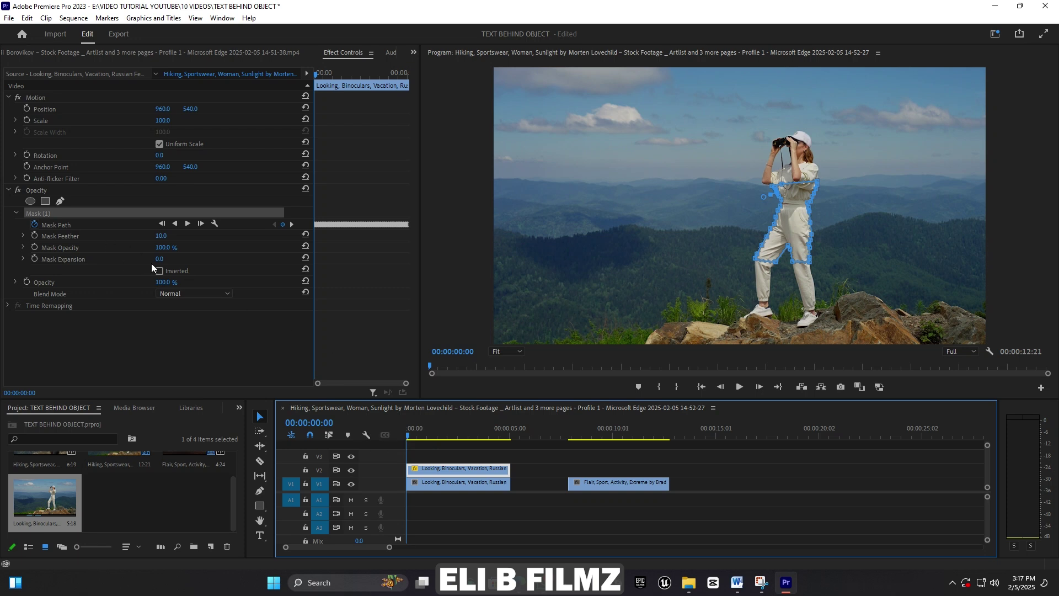
left_click(162, 236)
- Set Mask Feather to 0 and track Mask (1) forward through the clip again
type("0")
key("Return")
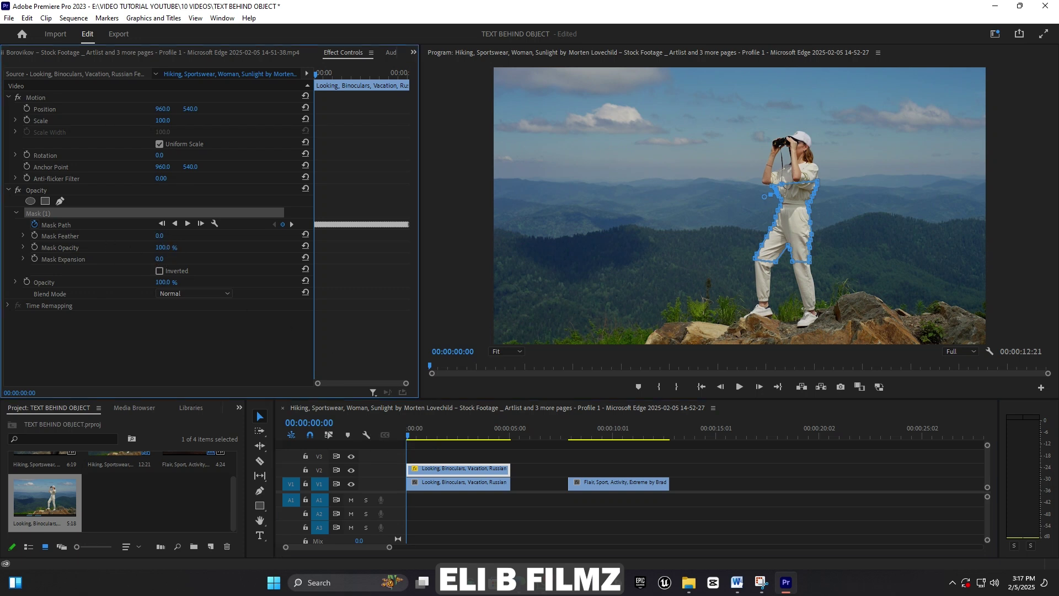
left_click(190, 225)
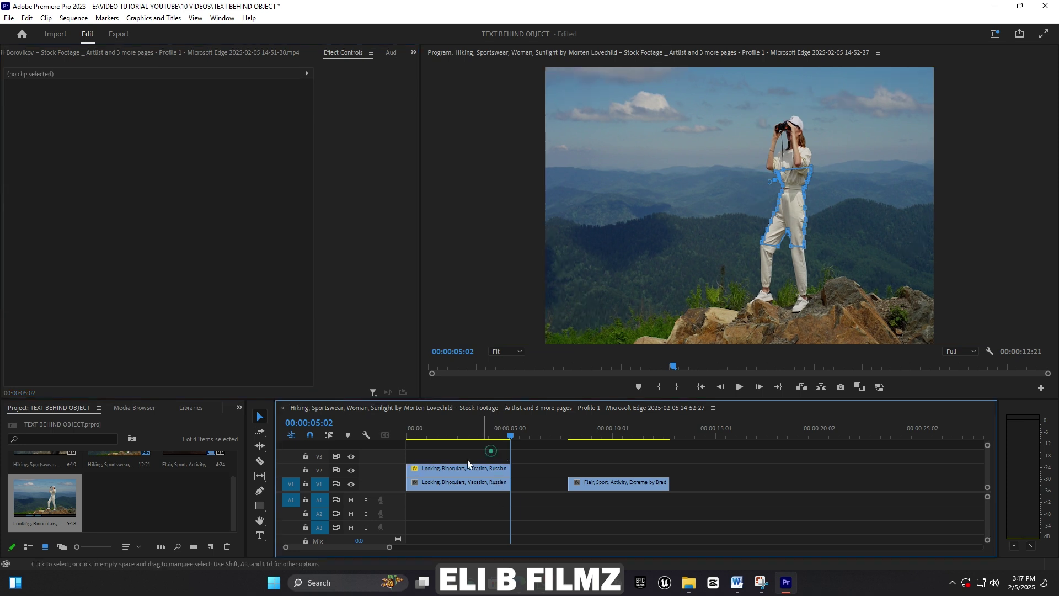
- Move the masked copy up to V3 and toggle V1 visibility to check the cutout
left_click_drag(454, 465, 446, 432)
left_click(446, 432)
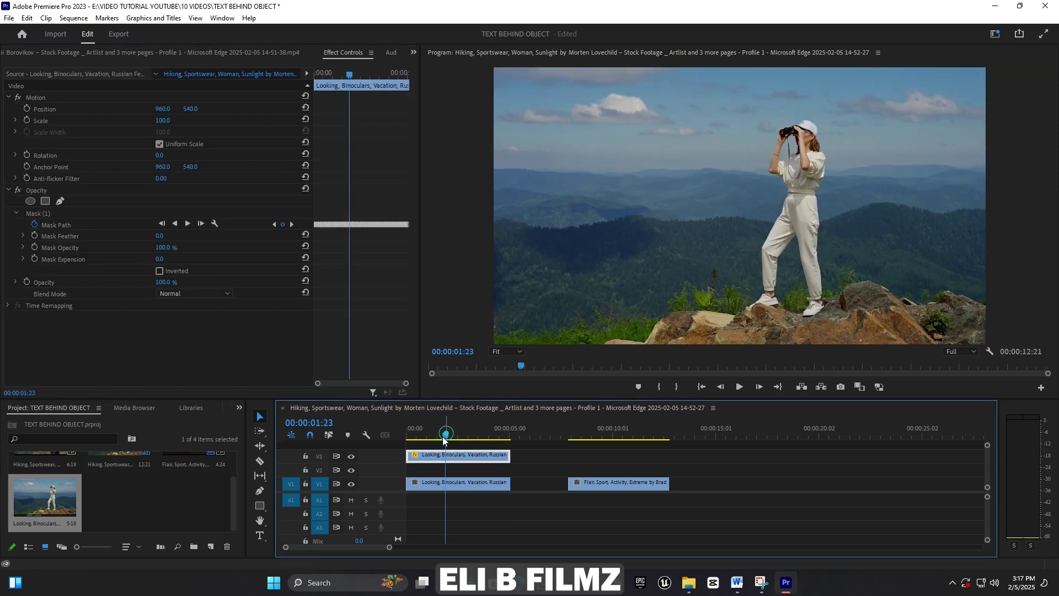
left_click(350, 484)
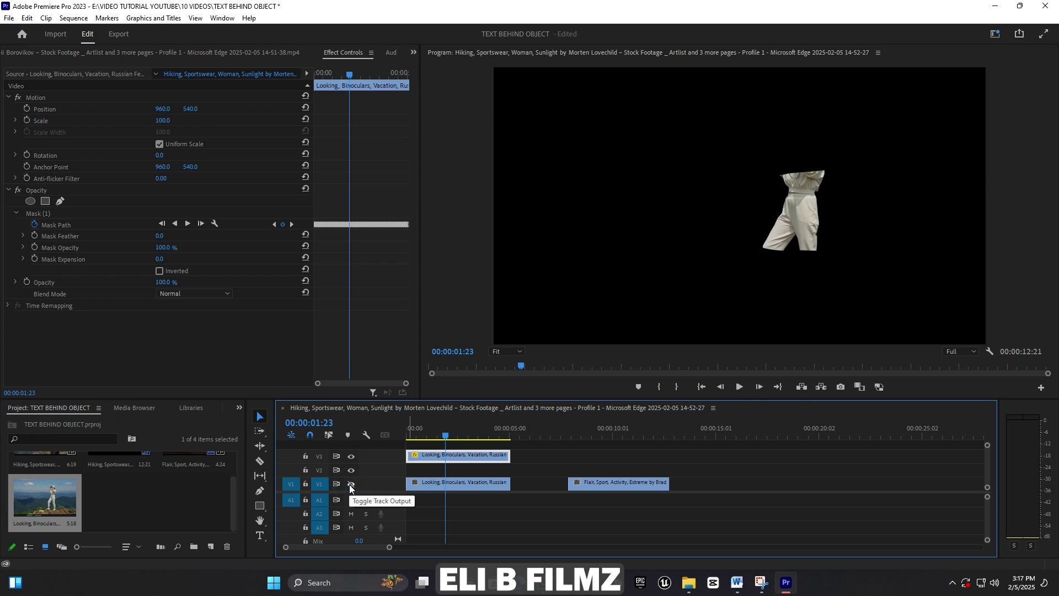
left_click(351, 483)
left_click_drag(431, 428, 414, 436)
- Type TRIP on the hiking shot and move its graphic clip to V2 between the hiker clips
left_click(260, 535)
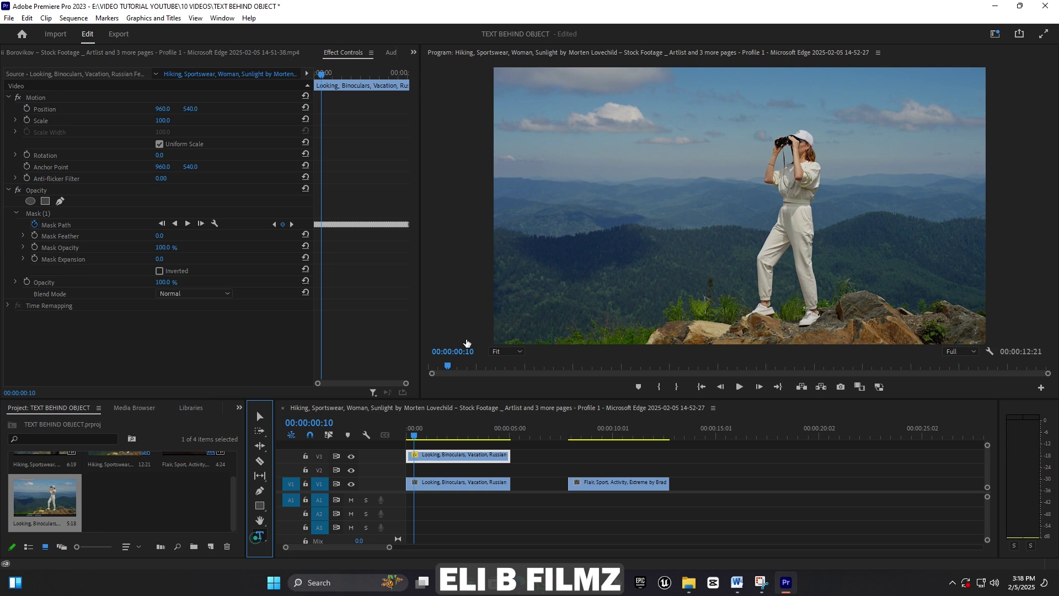
left_click(571, 231)
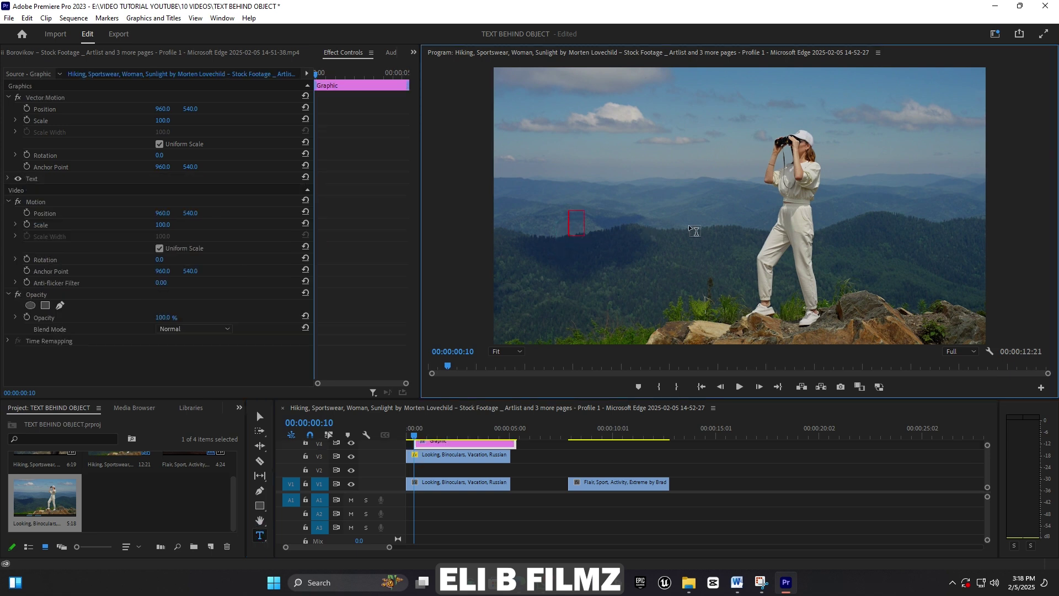
type("TRIO")
key("BackSpace")
type("P")
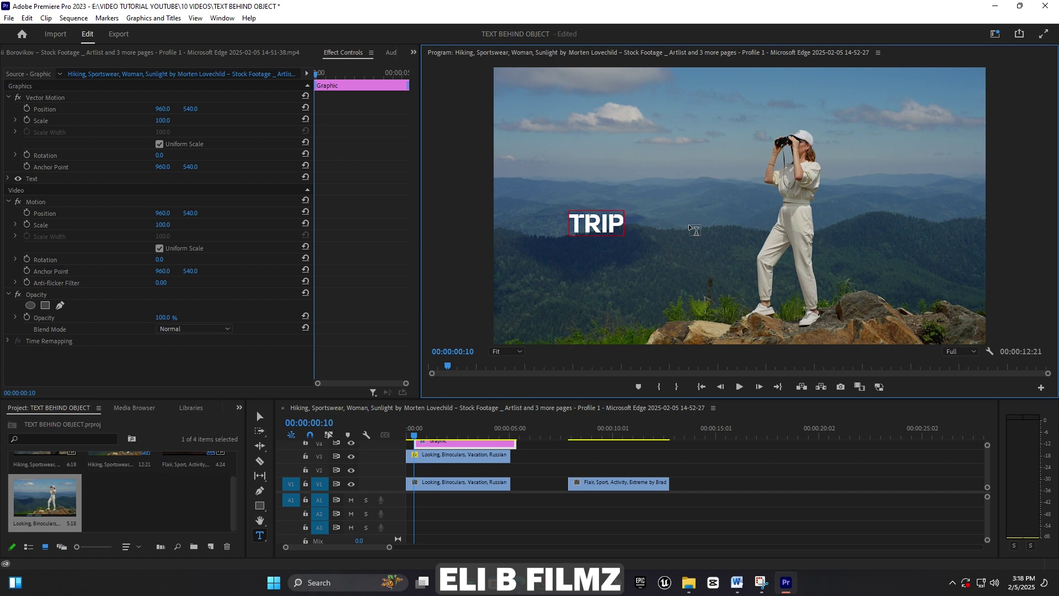
left_click(256, 418)
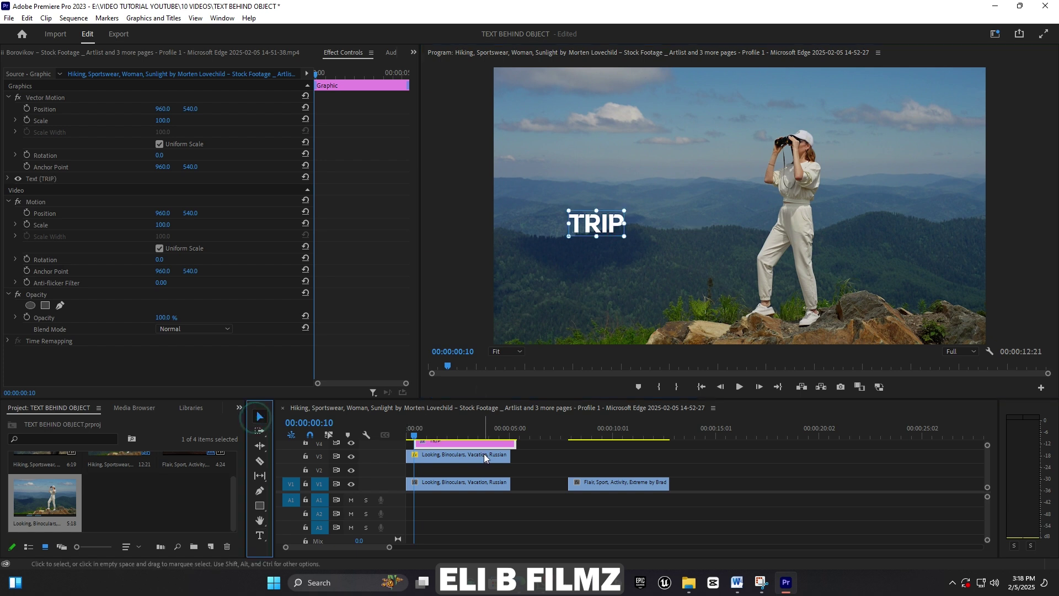
left_click_drag(483, 443, 481, 470)
- Move the TRIP text onto the woman and scale it up, then preview
left_click(626, 237)
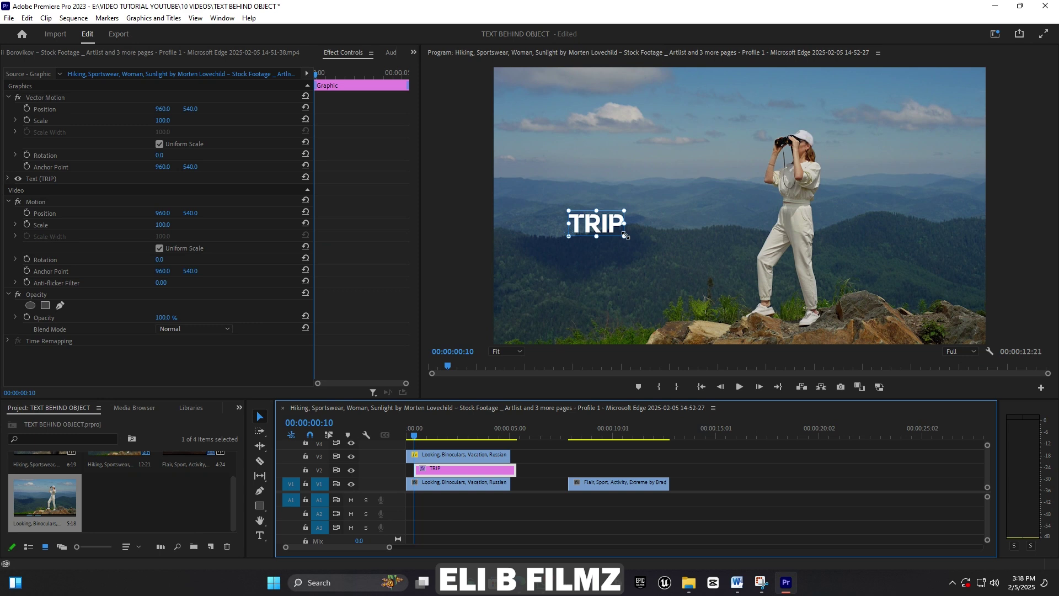
left_click_drag(653, 214, 800, 211)
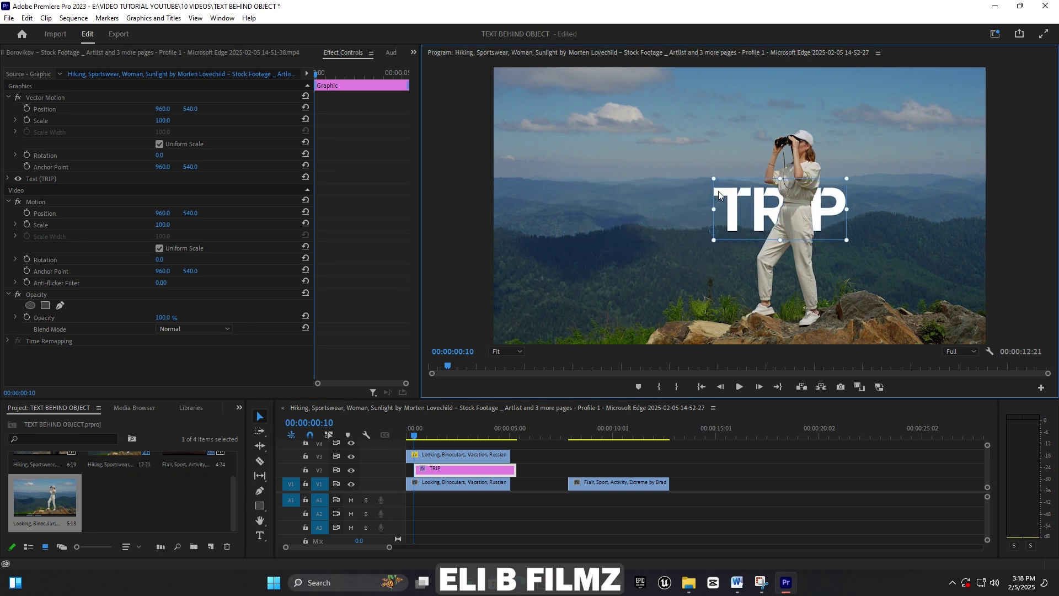
left_click_drag(724, 239, 712, 243)
left_click_drag(484, 244, 525, 241)
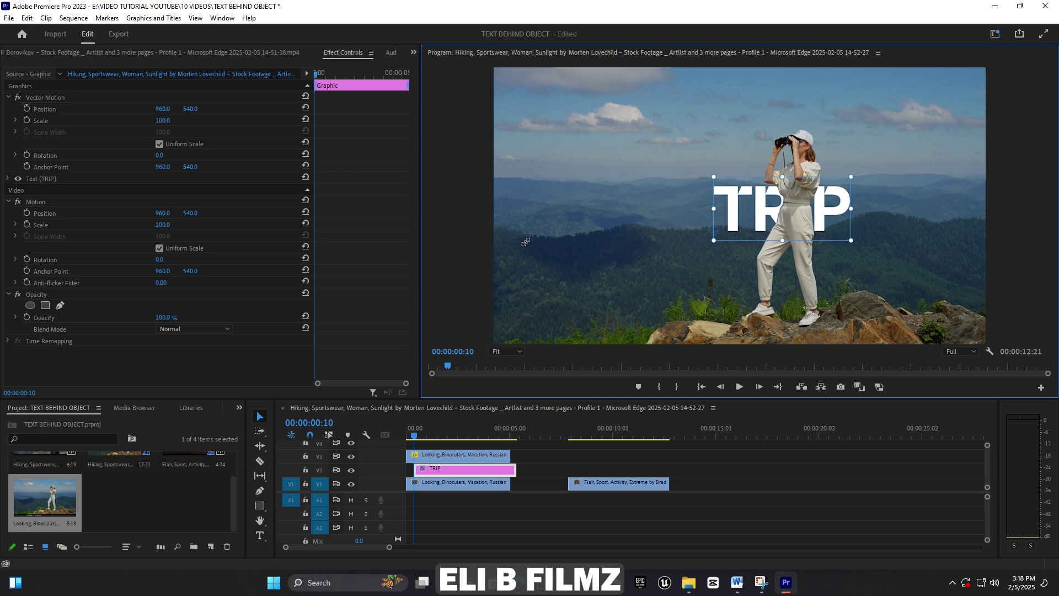
left_click_drag(526, 241, 528, 243)
left_click_drag(833, 206, 819, 234)
left_click_drag(850, 193, 888, 172)
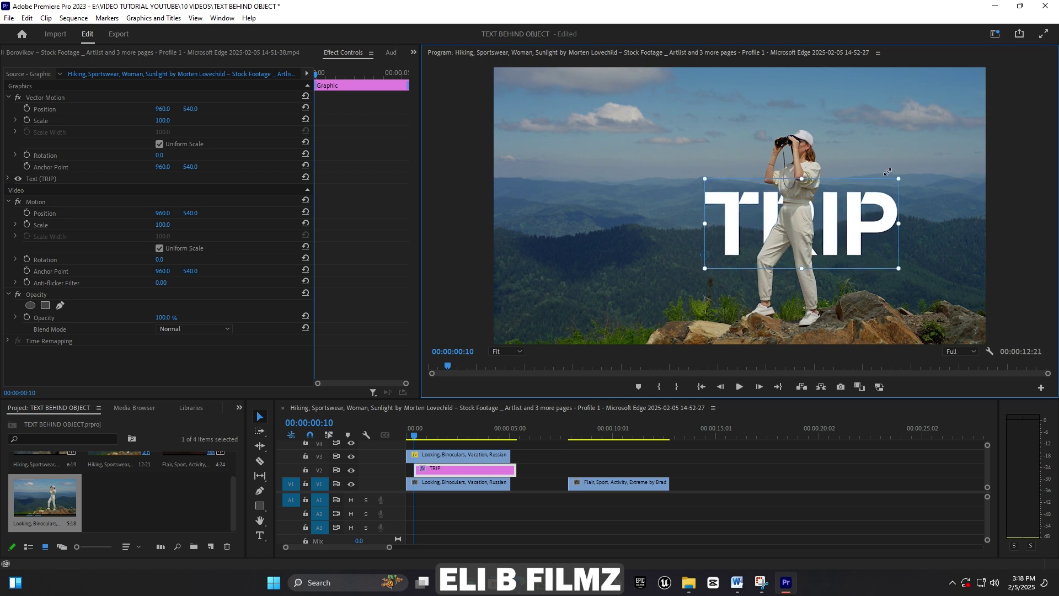
left_click_drag(864, 217, 852, 216)
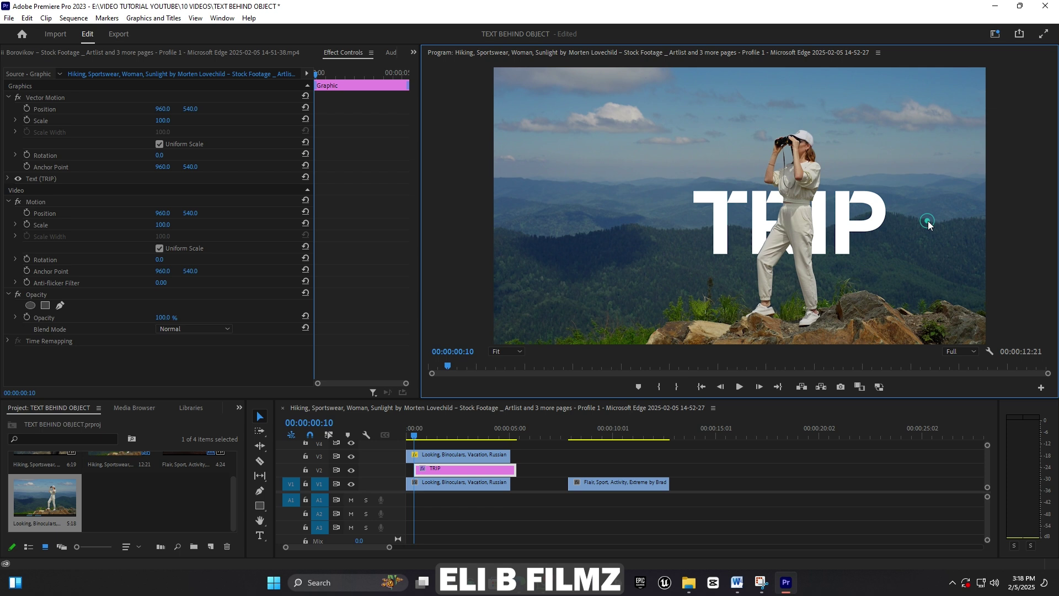
key("space")
- Shrink and raise the TRIP text slightly, then preview the behind-subject effect
left_click(833, 221)
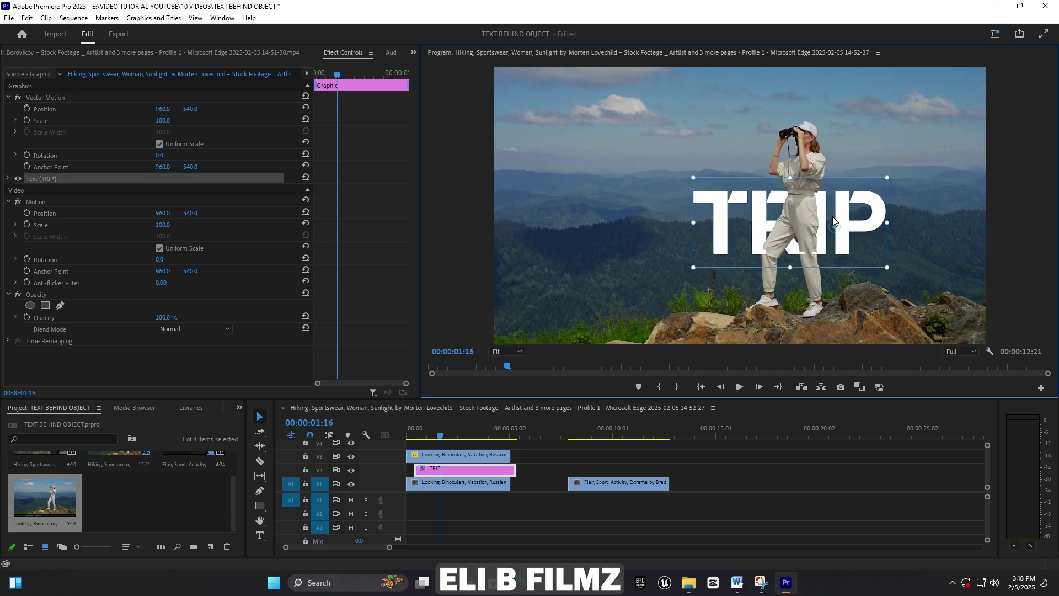
left_click_drag(831, 215, 824, 208)
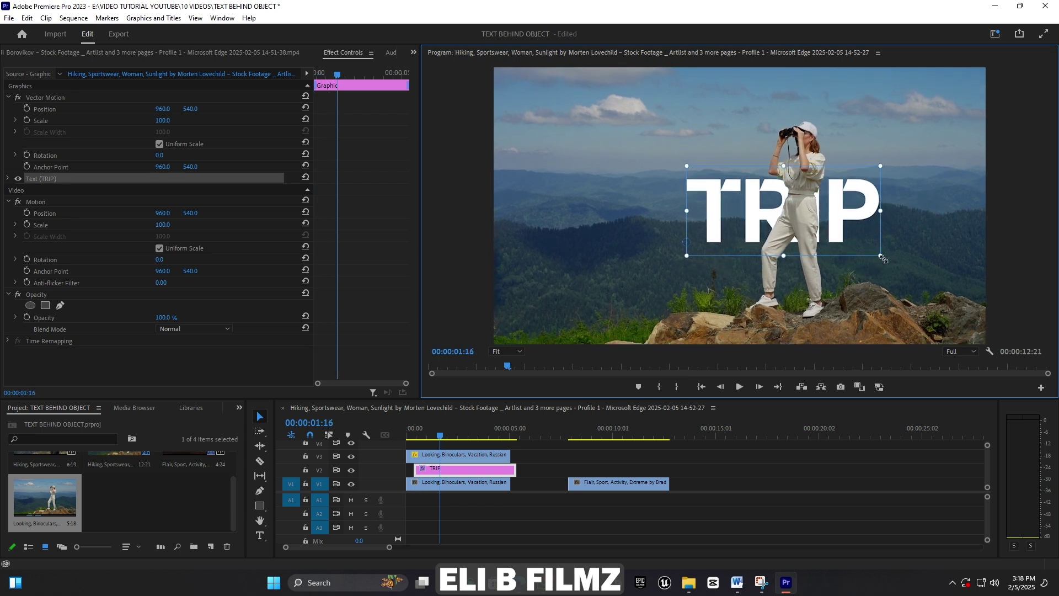
left_click_drag(883, 259, 851, 236)
left_click_drag(777, 222, 782, 215)
key("space")
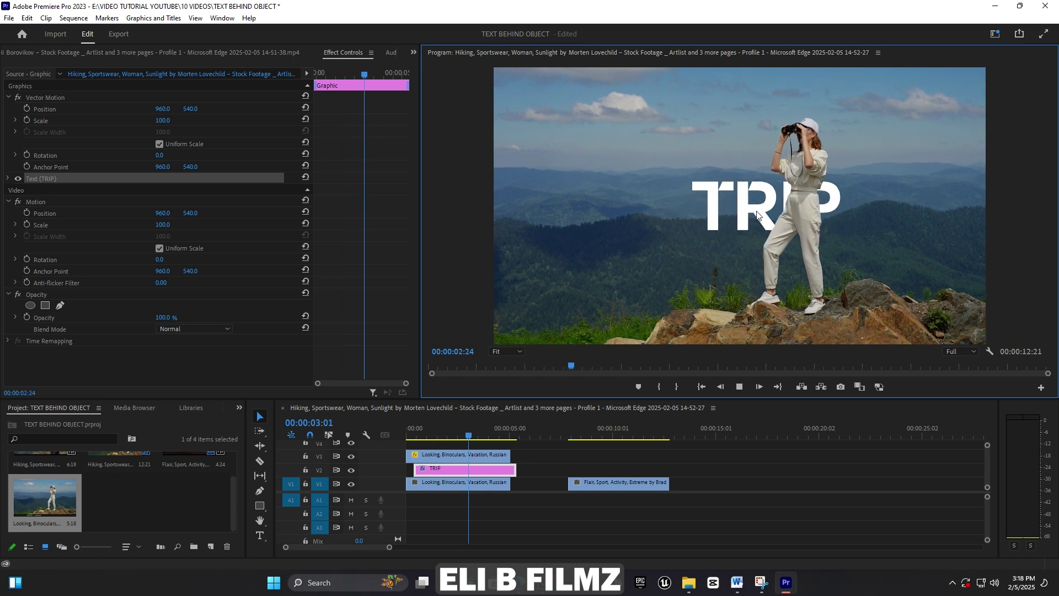
key("space")
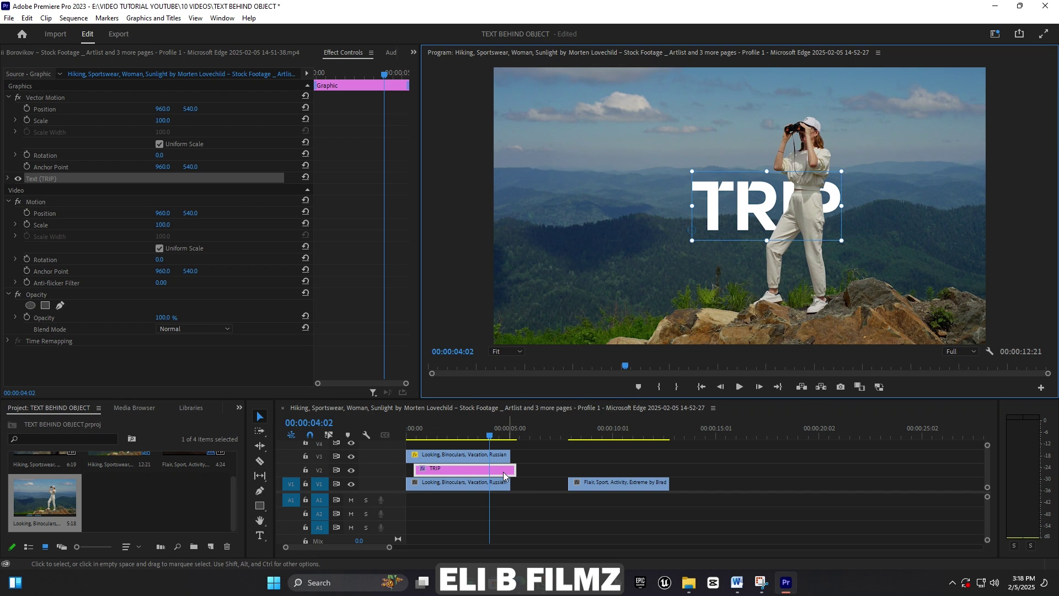
- Move the TRIP clip to 00:00 and shift the text so its T sits behind the woman
left_click(495, 473)
left_click_drag(496, 474, 487, 474)
left_click_drag(443, 438, 367, 435)
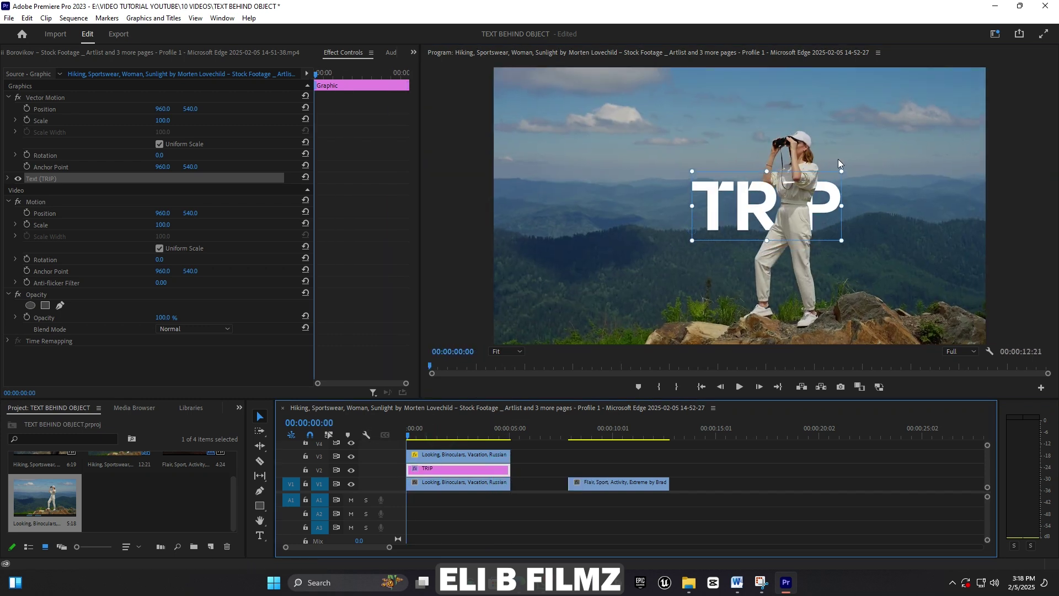
left_click_drag(844, 171, 843, 175)
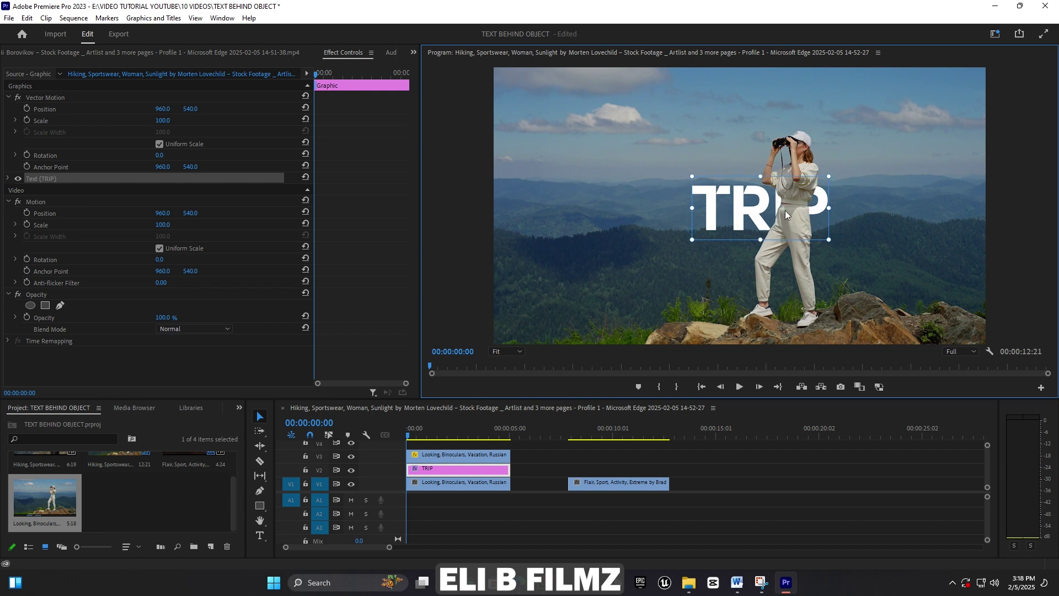
key("space")
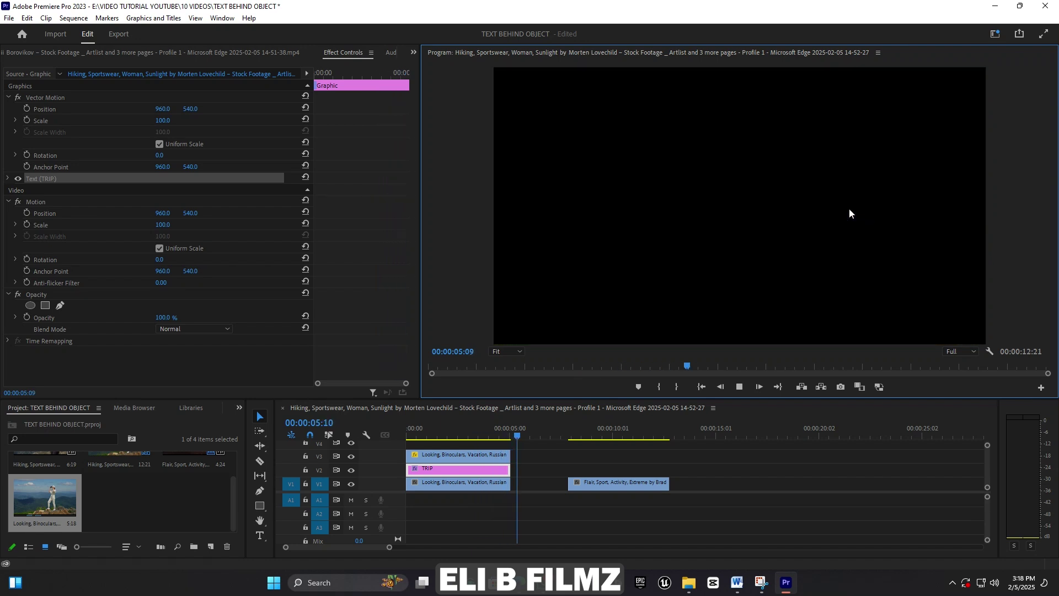
left_click_drag(455, 434, 419, 433)
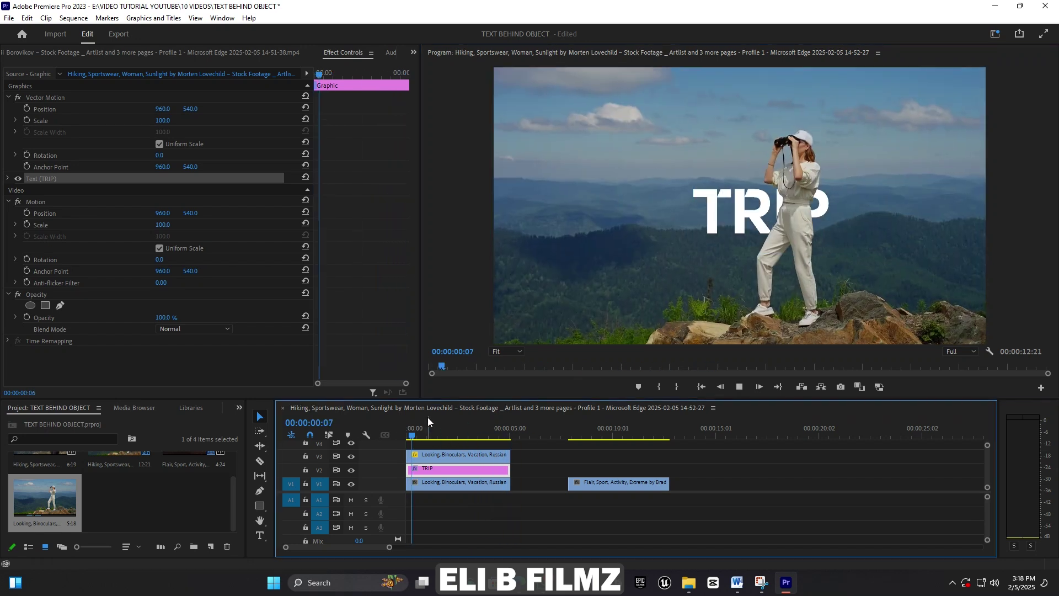
left_click_drag(734, 209, 778, 206)
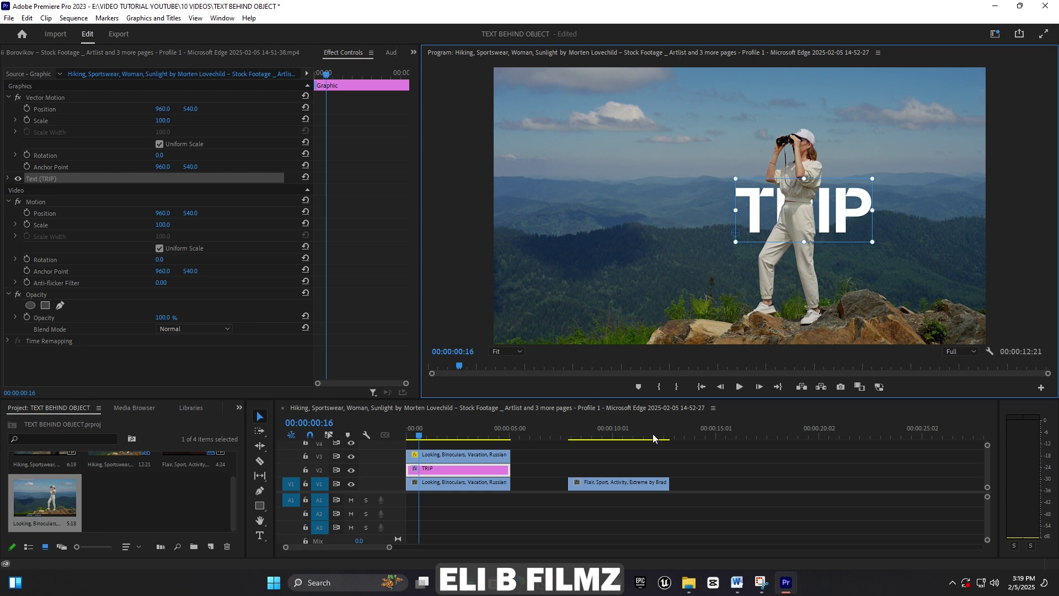
- Select the Flair sunset silhouette clip and preview it
left_click(605, 428)
left_click(625, 483)
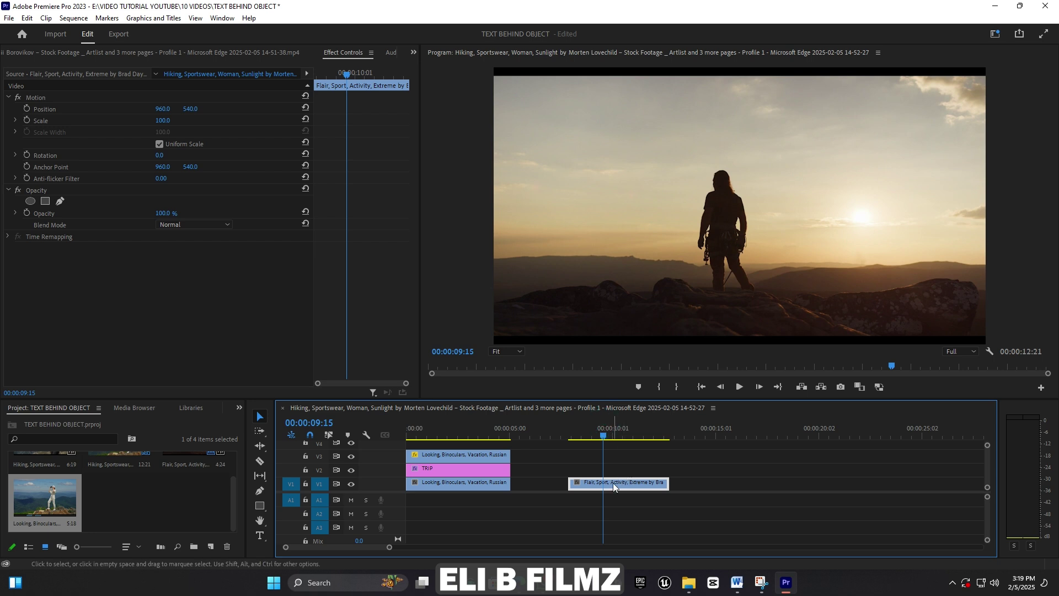
key("space")
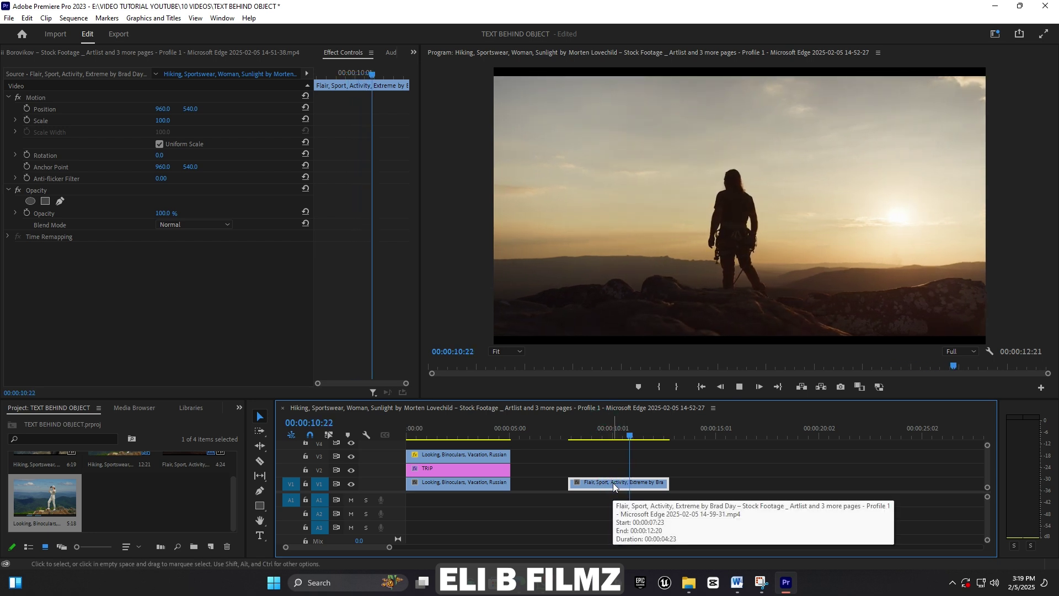
mouse_move(611, 429)
left_mouse_down()
mouse_move(578, 438)
mouse_move(602, 435)
left_mouse_up()
- Add a LANDSCAPE text box left of the silhouette and select all its text
left_click(258, 535)
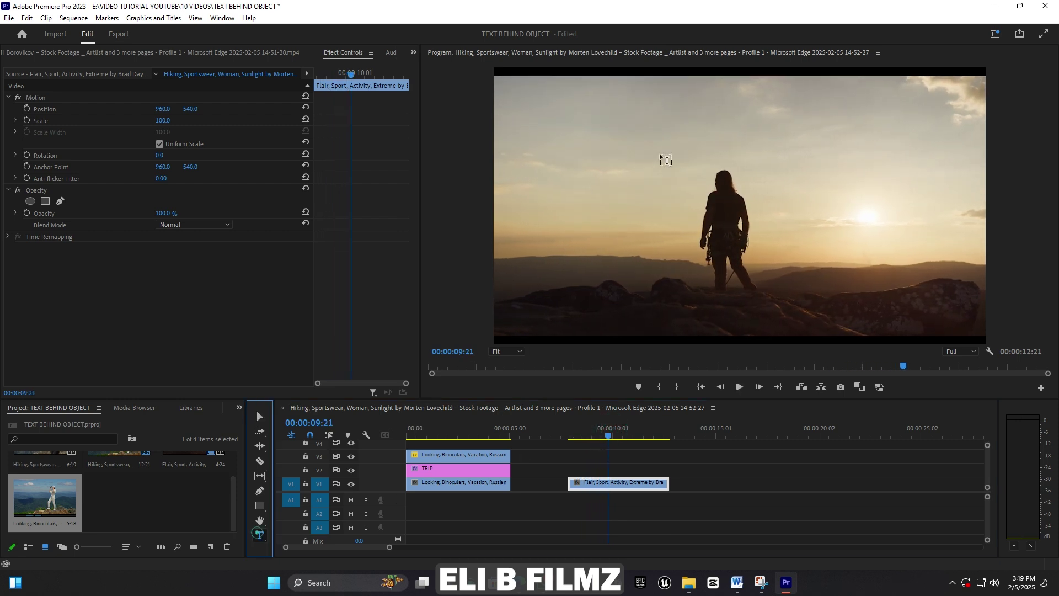
left_click(551, 223)
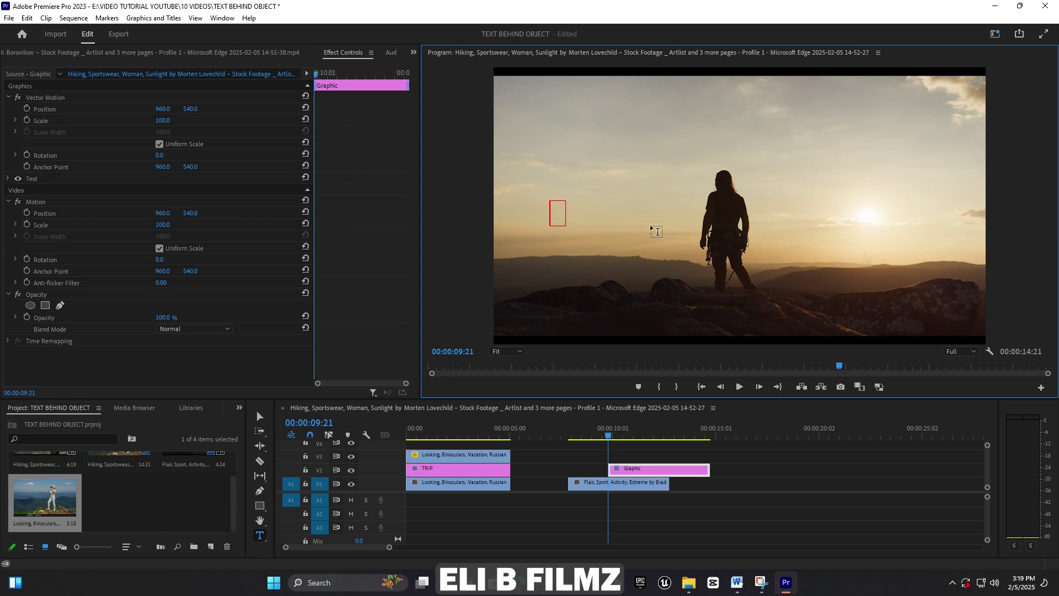
type("LANDSCAPE")
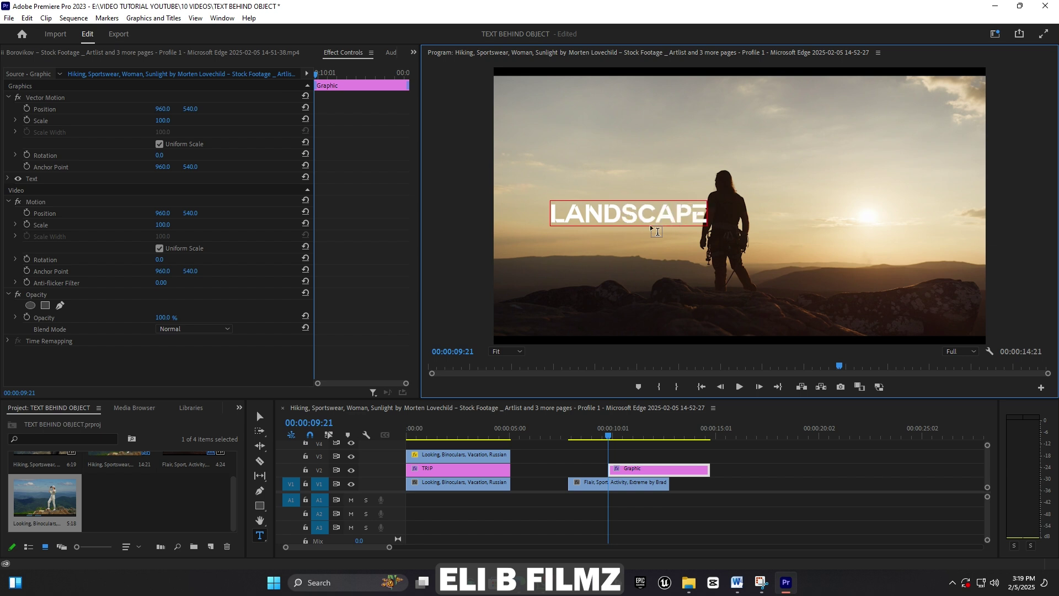
key("ctrl+a")
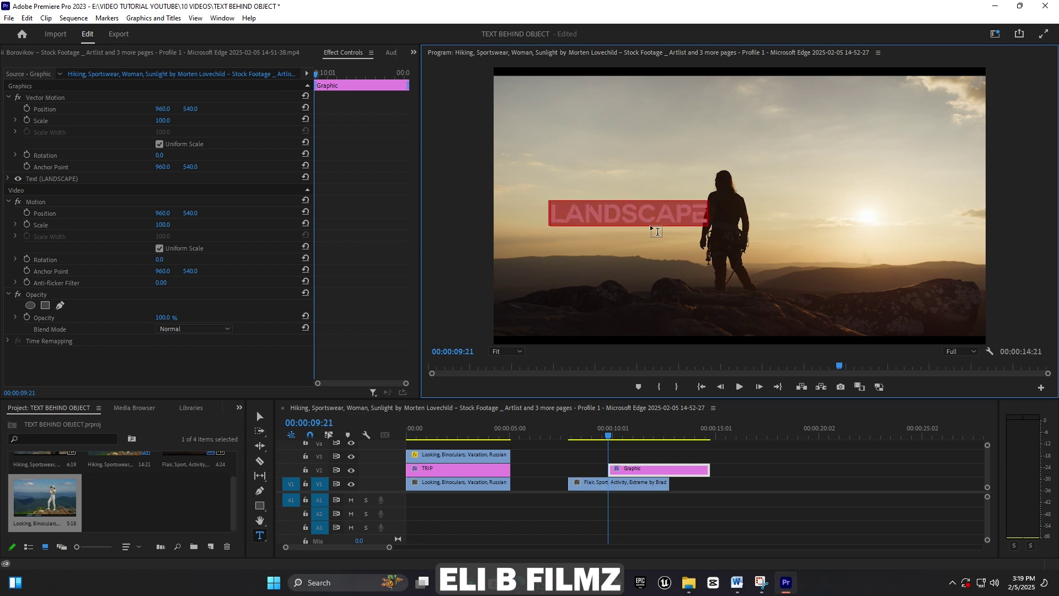
- Change the LANDSCAPE text fill colour to yellow
left_click(8, 178)
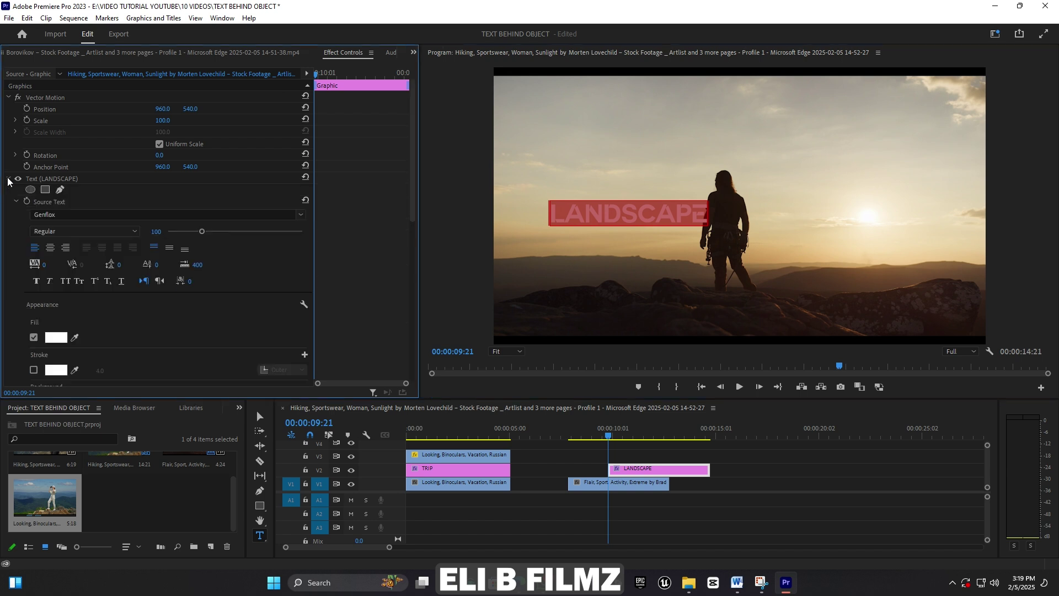
left_click(54, 338)
mouse_move(549, 251)
left_mouse_down()
mouse_move(550, 241)
mouse_move(557, 248)
left_mouse_up()
left_click(518, 325)
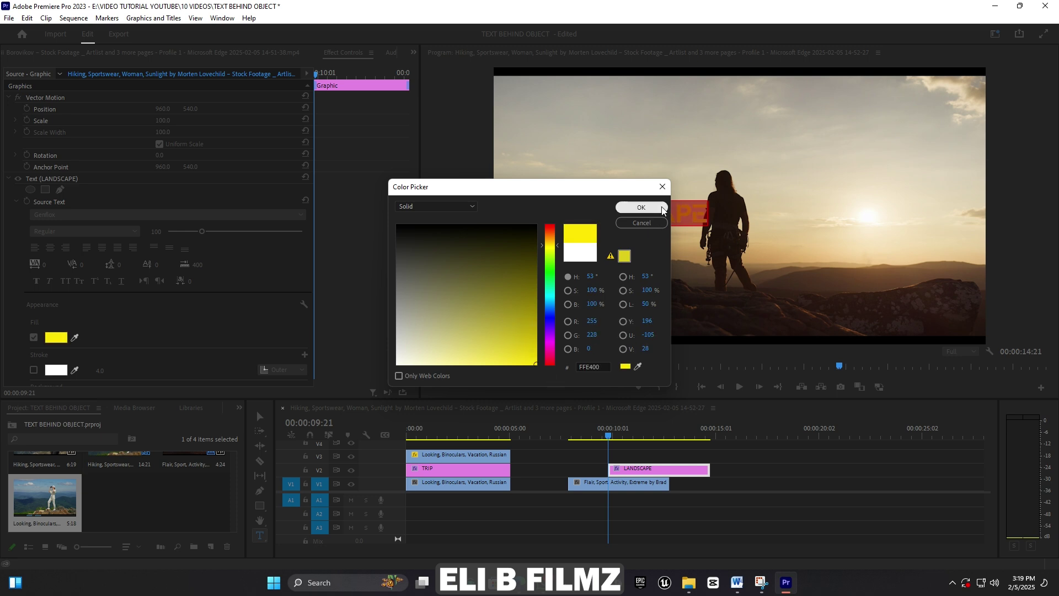
left_click(641, 207)
- Enlarge LANDSCAPE across the frame and slide its clip to the sunset clip's start
left_click(260, 416)
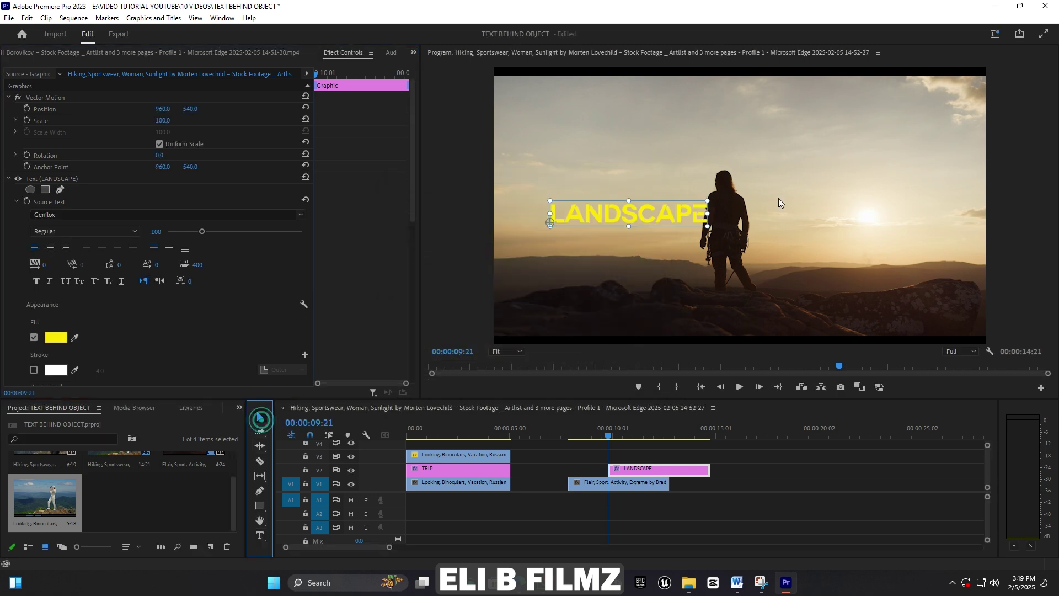
left_click(707, 223)
left_click_drag(769, 250, 784, 243)
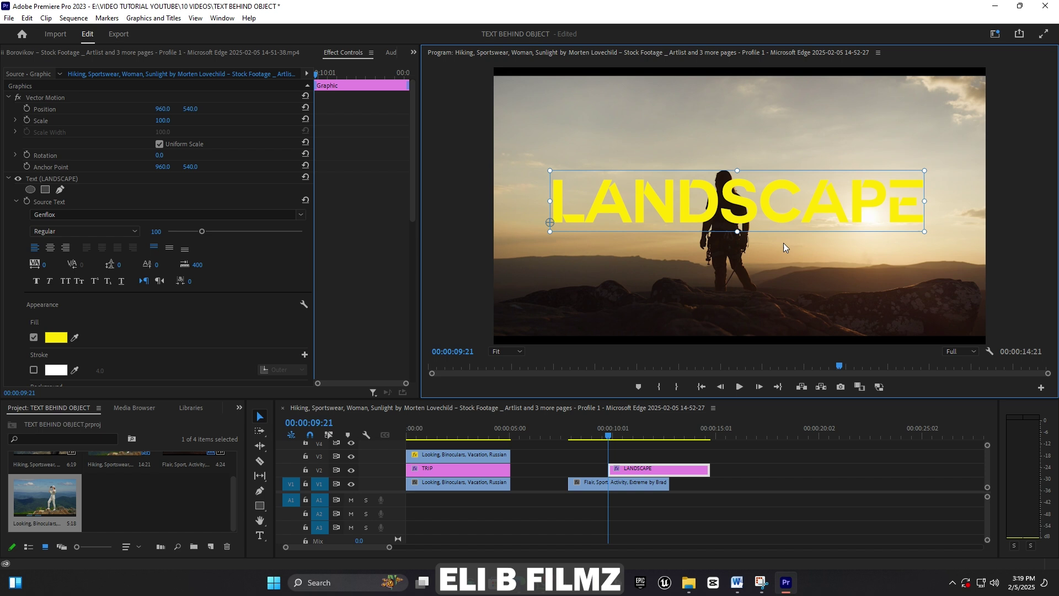
mouse_move(776, 204)
left_mouse_down()
mouse_move(760, 213)
mouse_move(778, 211)
left_mouse_up()
left_click_drag(894, 187, 838, 208)
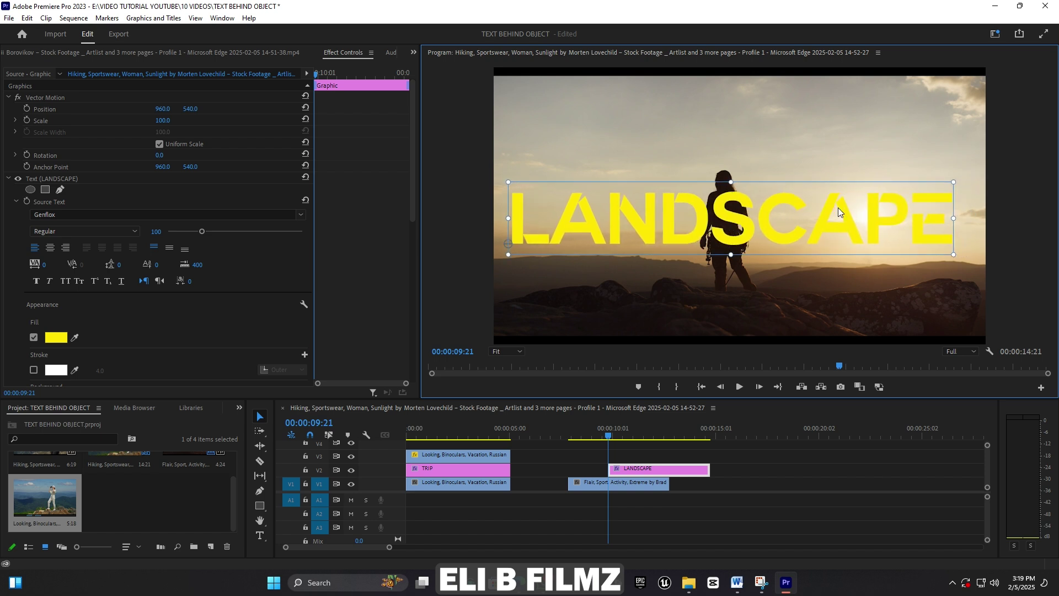
left_click(764, 118)
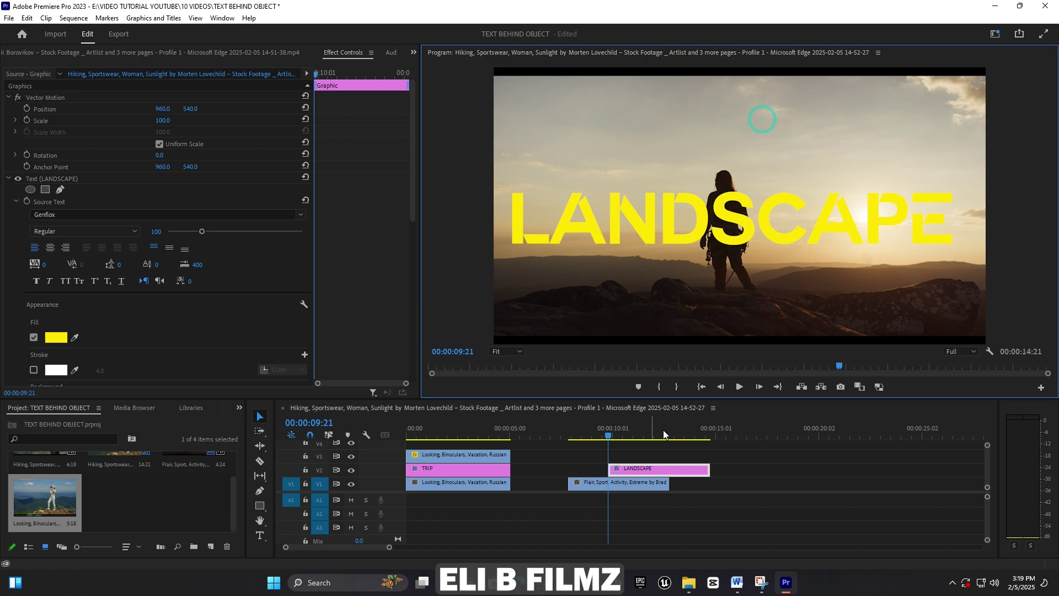
left_click_drag(663, 469, 615, 460)
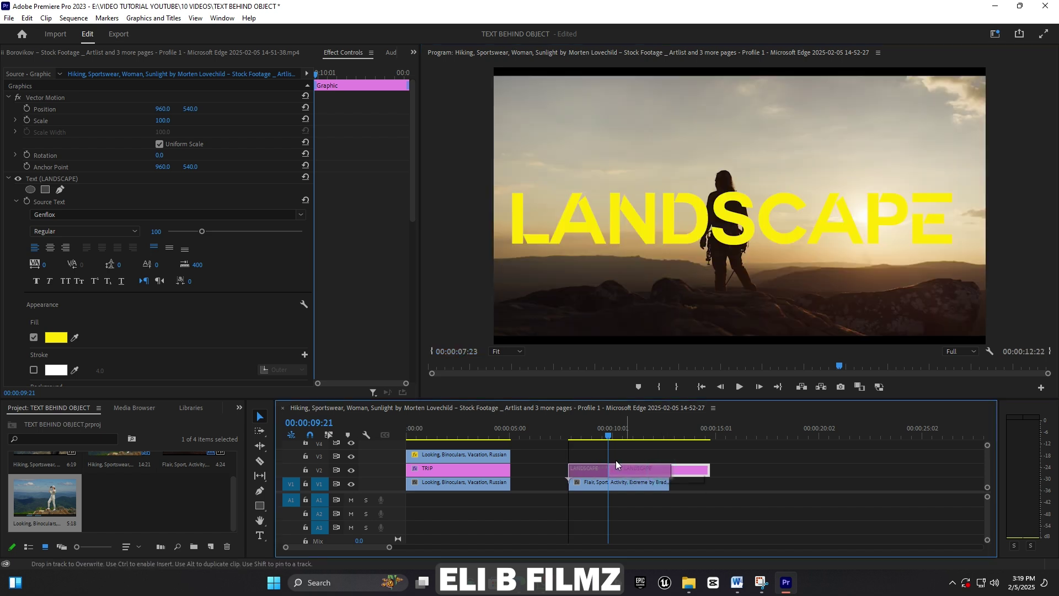
- Preview the LANDSCAPE section and trim its clip's end slightly shorter
left_click(563, 430)
key("space")
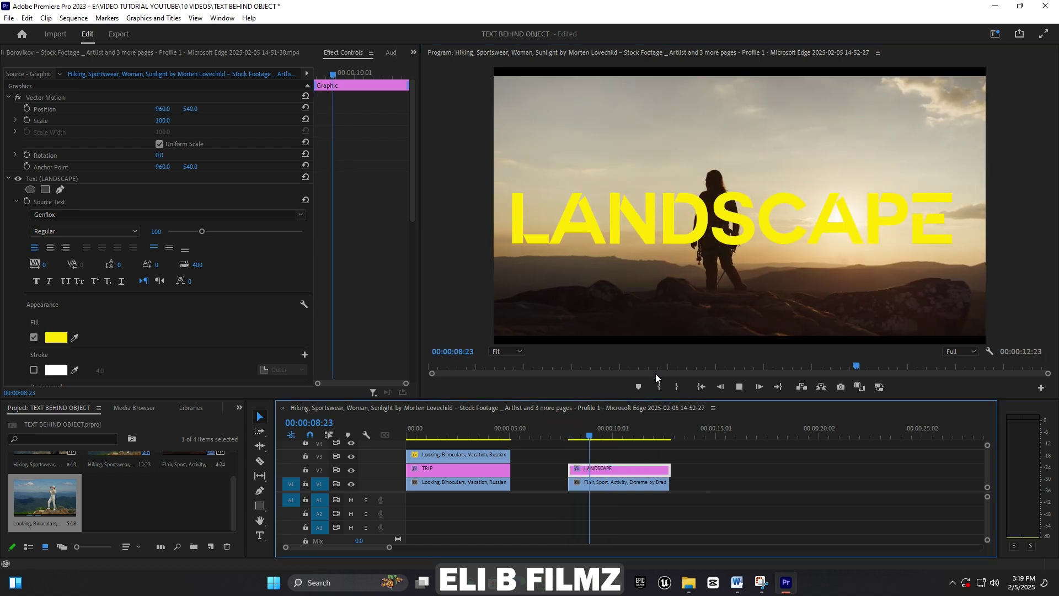
left_click_drag(670, 469, 668, 469)
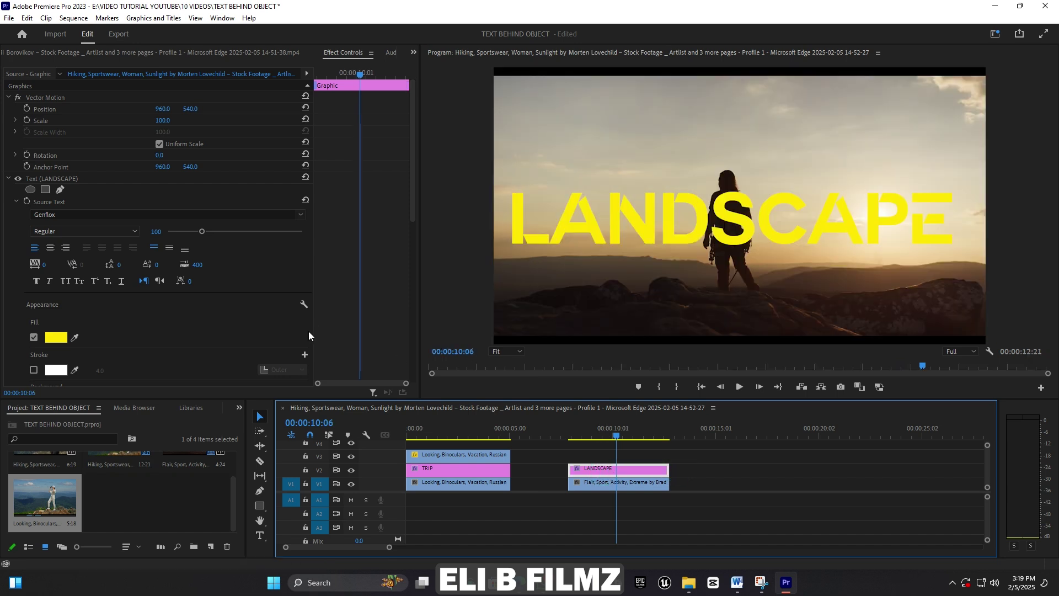
- Set the title's Opacity blend mode to Darken and preview the result
scroll(236, 329, "down", 2)
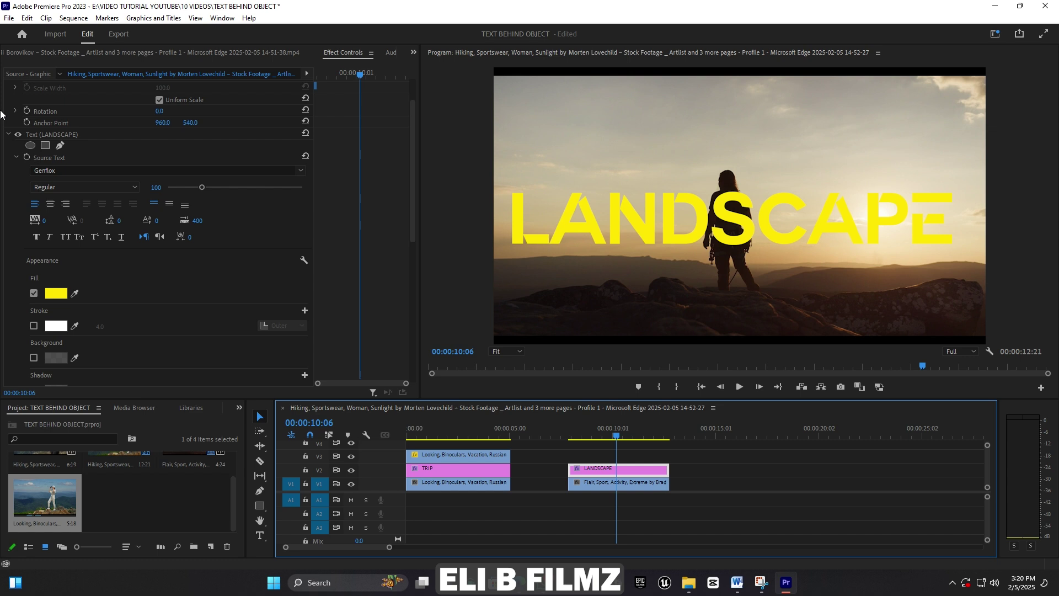
left_click(10, 135)
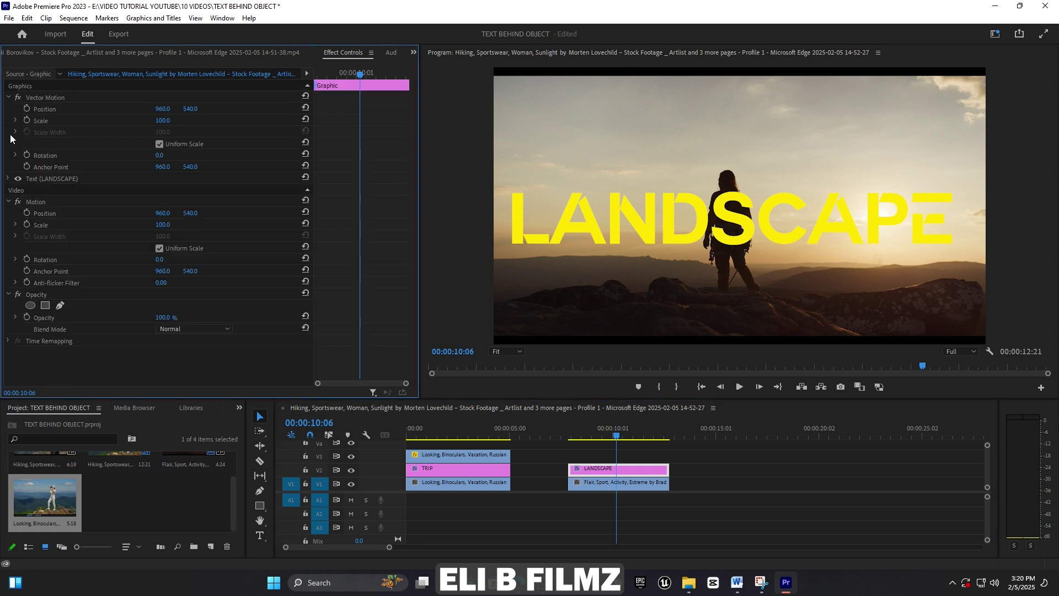
left_click(186, 330)
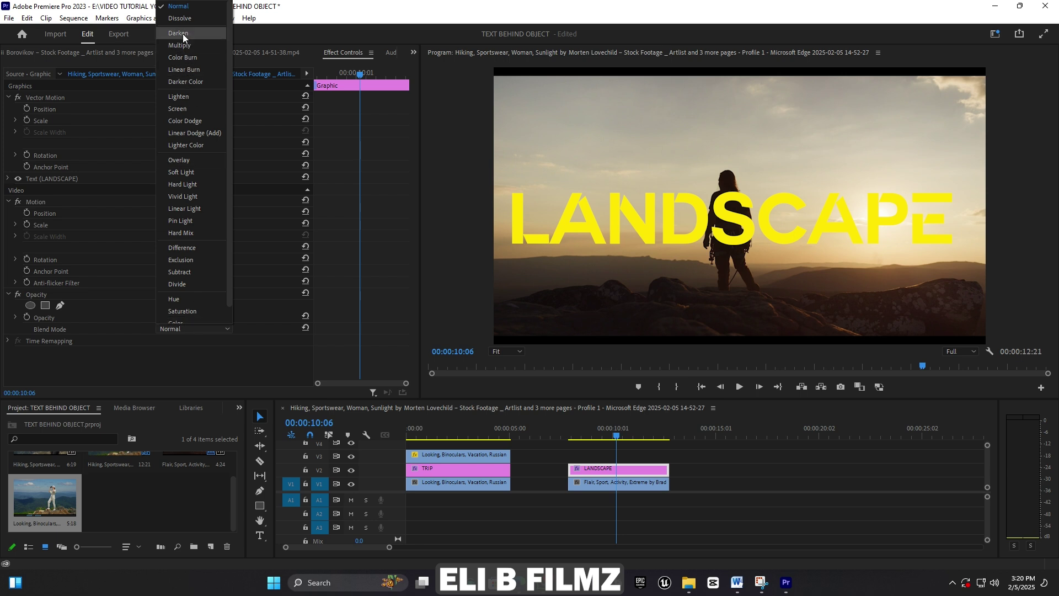
left_click(183, 35)
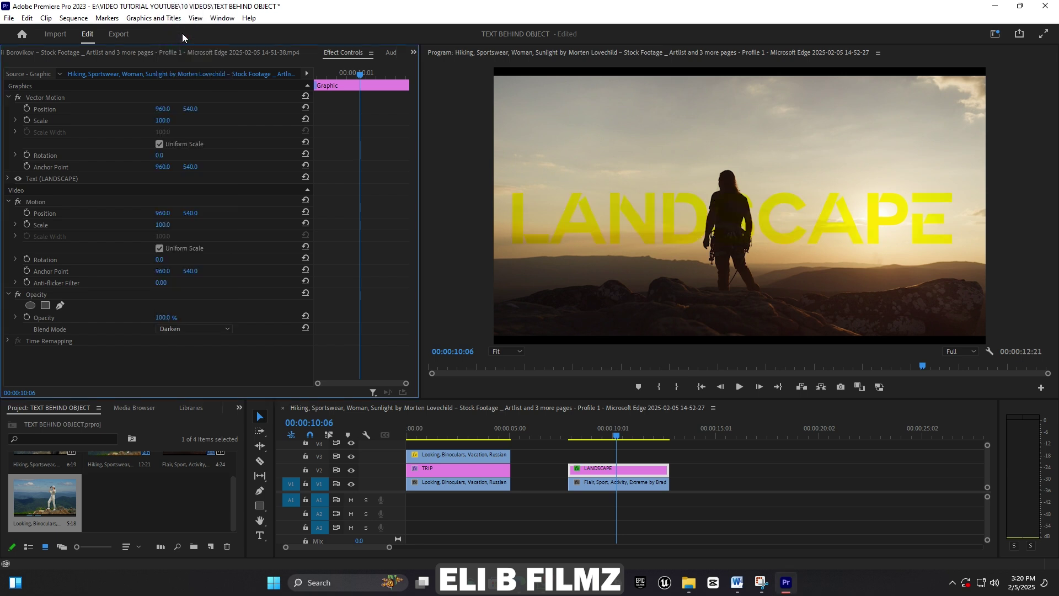
key("space")
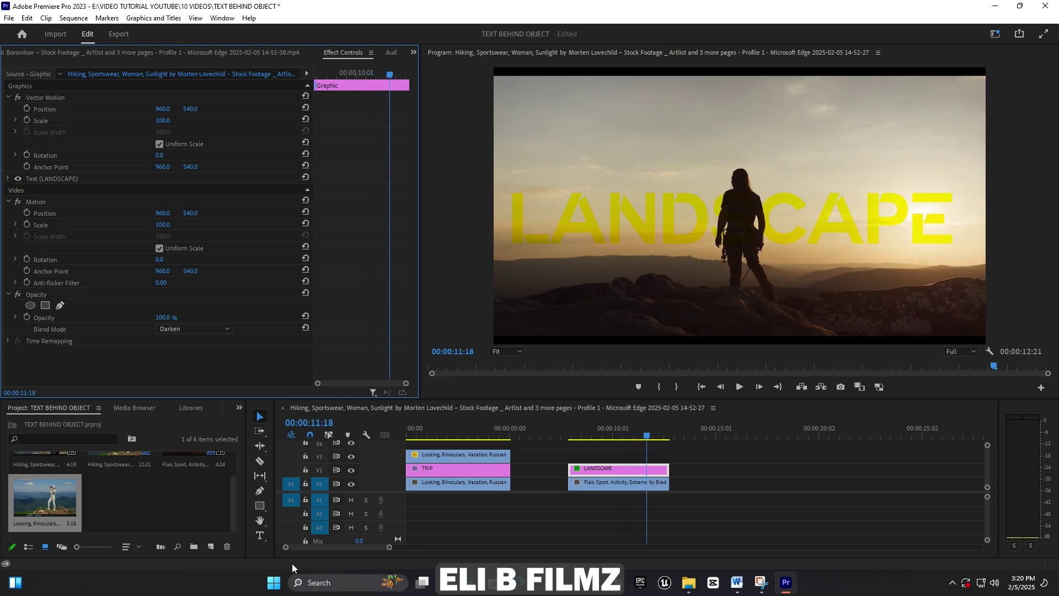
- Expand the LANDSCAPE text properties and set its fill to white
left_click(260, 535)
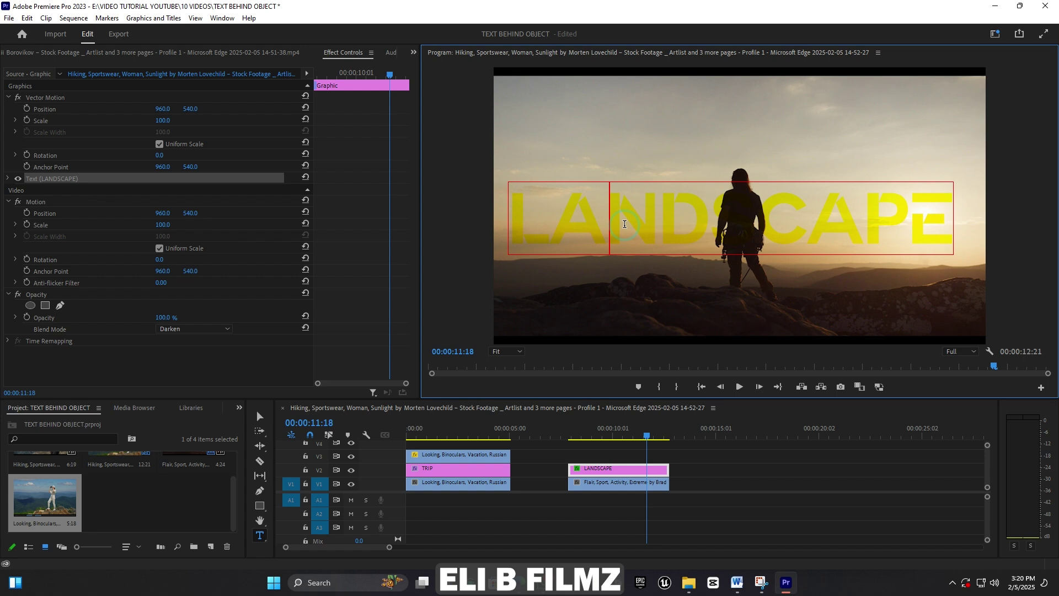
left_click(8, 178)
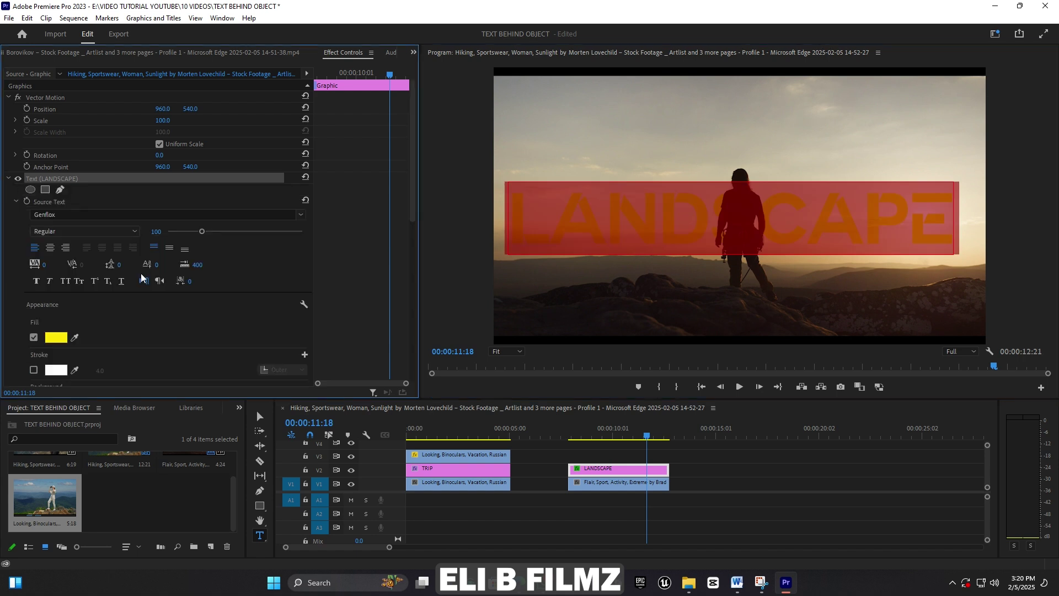
left_click(53, 337)
left_click(397, 363)
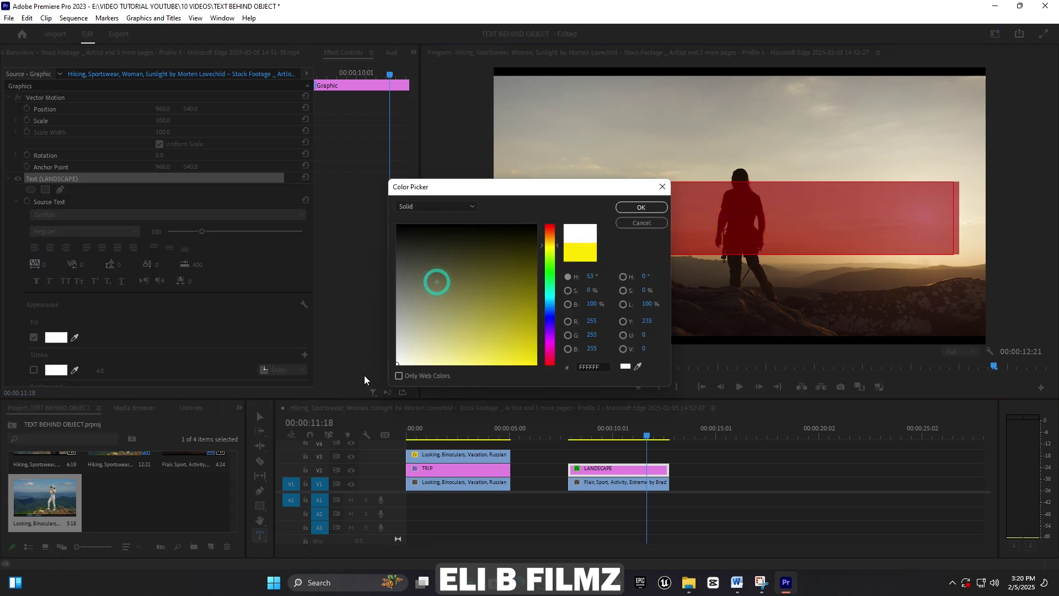
left_click(630, 212)
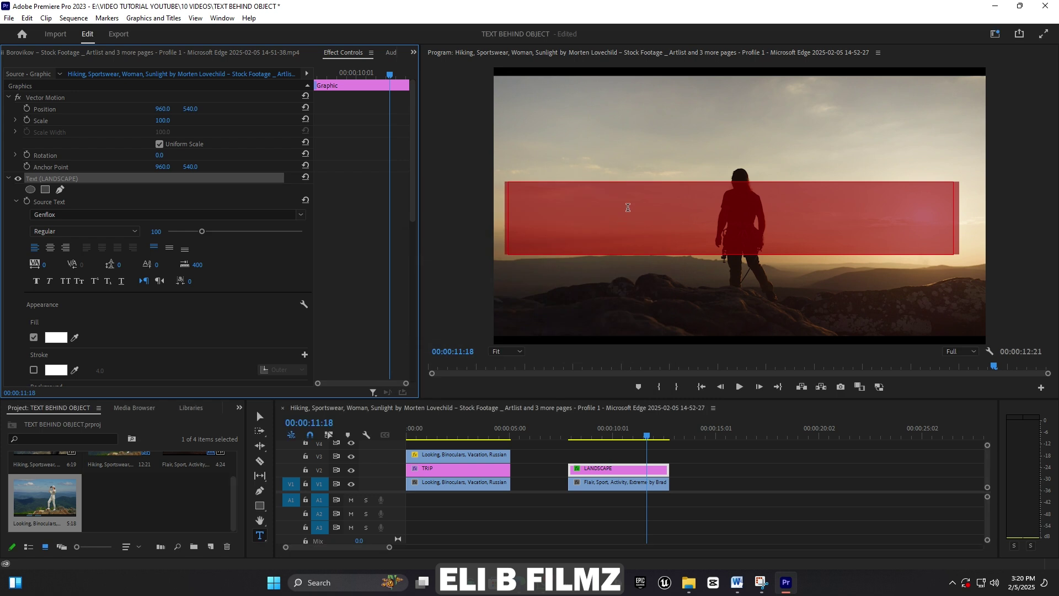
- Move the playhead back to 00:00:09:03 and reselect the now-invisible LANDSCAPE text box
left_click(594, 435)
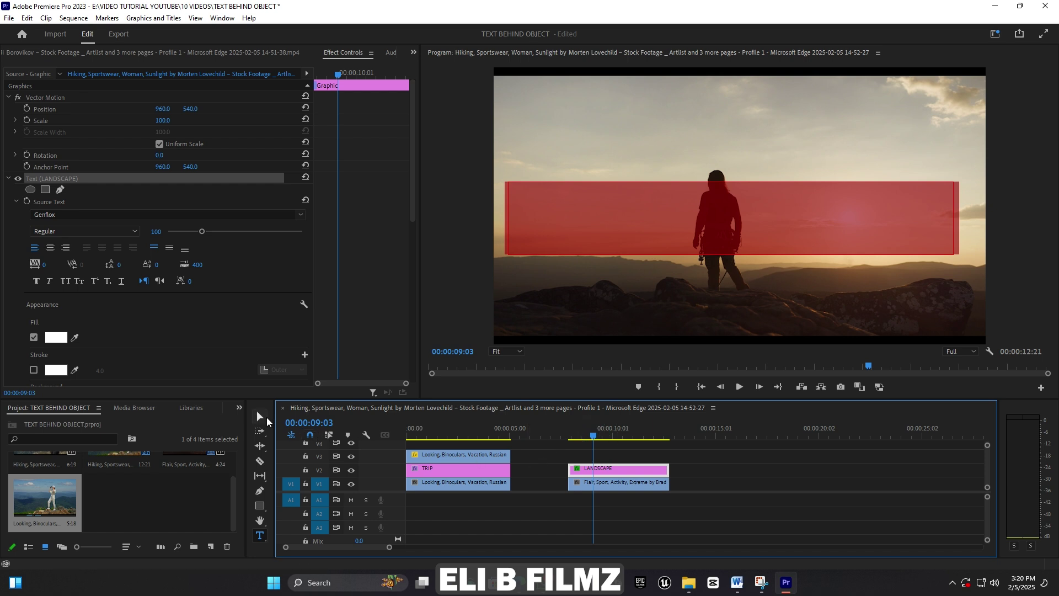
key("v")
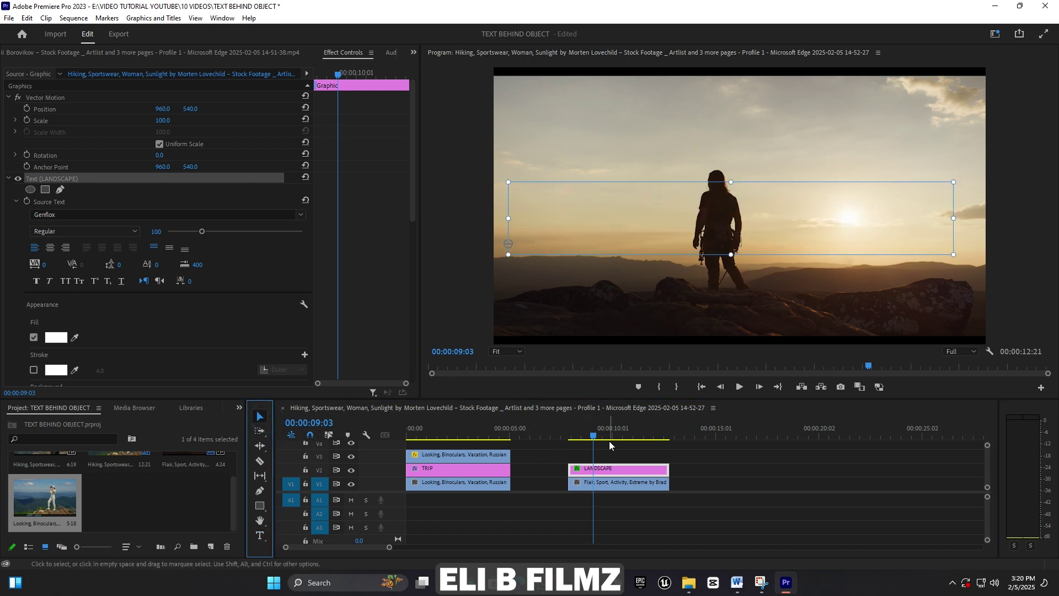
left_click(56, 337)
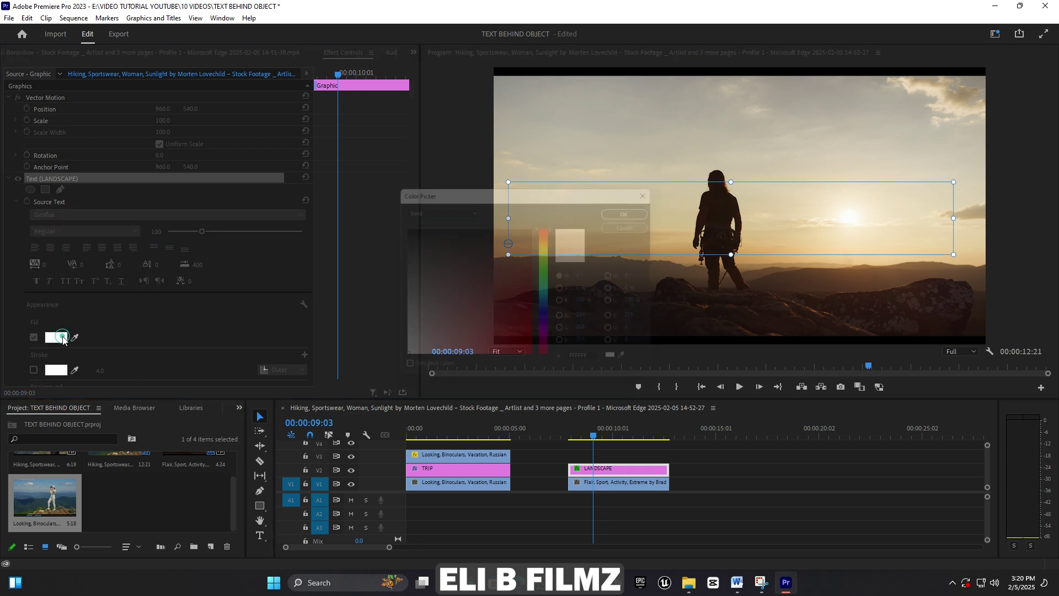
left_click(646, 221)
left_click(668, 207)
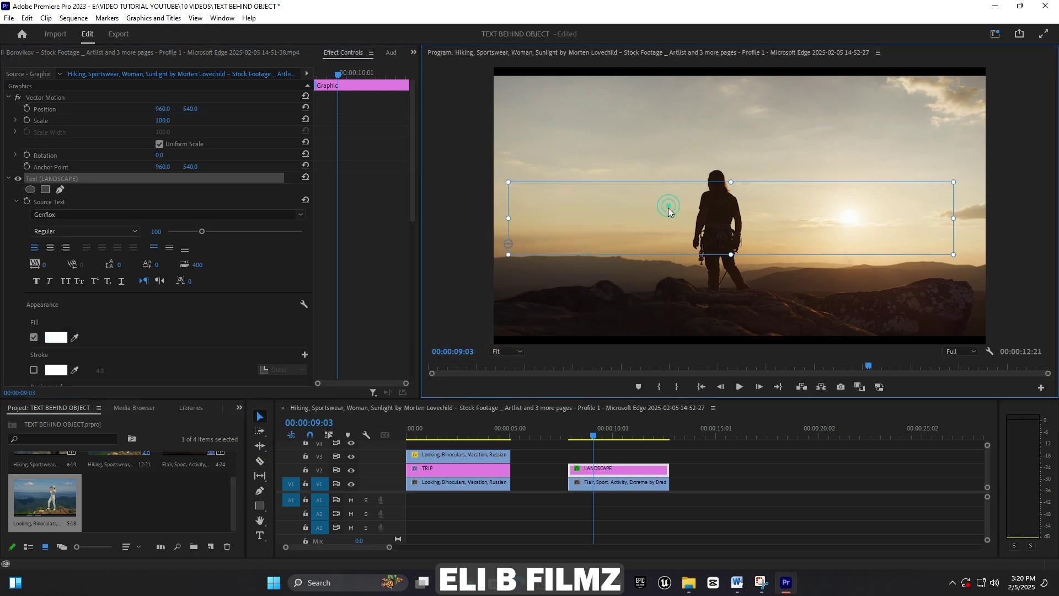
- Select all LANDSCAPE letters and change their fill to pure red FF0000
double_click(667, 208)
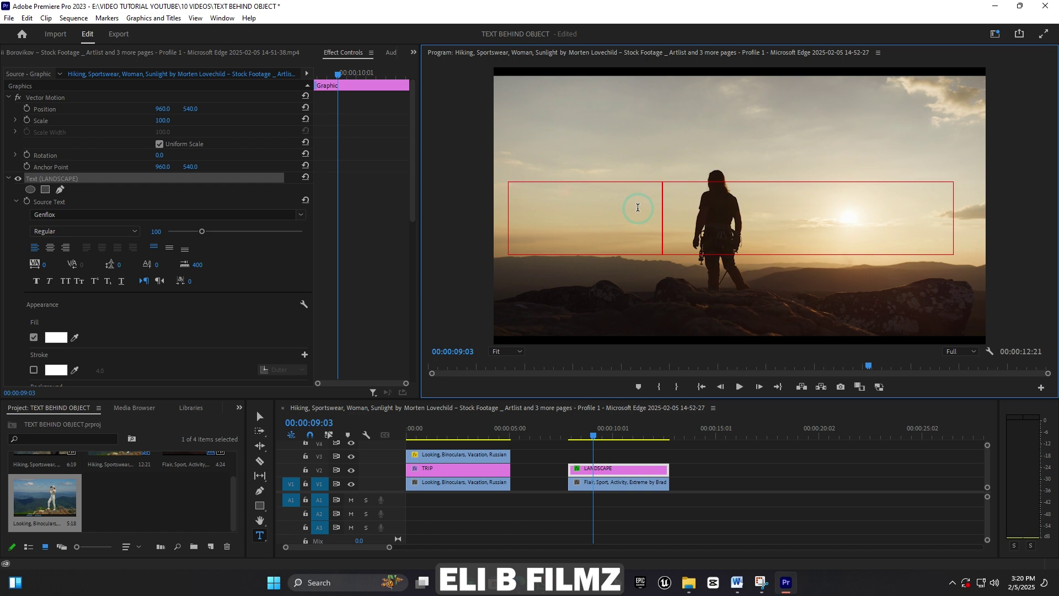
key("ctrl+a")
left_click(56, 338)
left_click(504, 270)
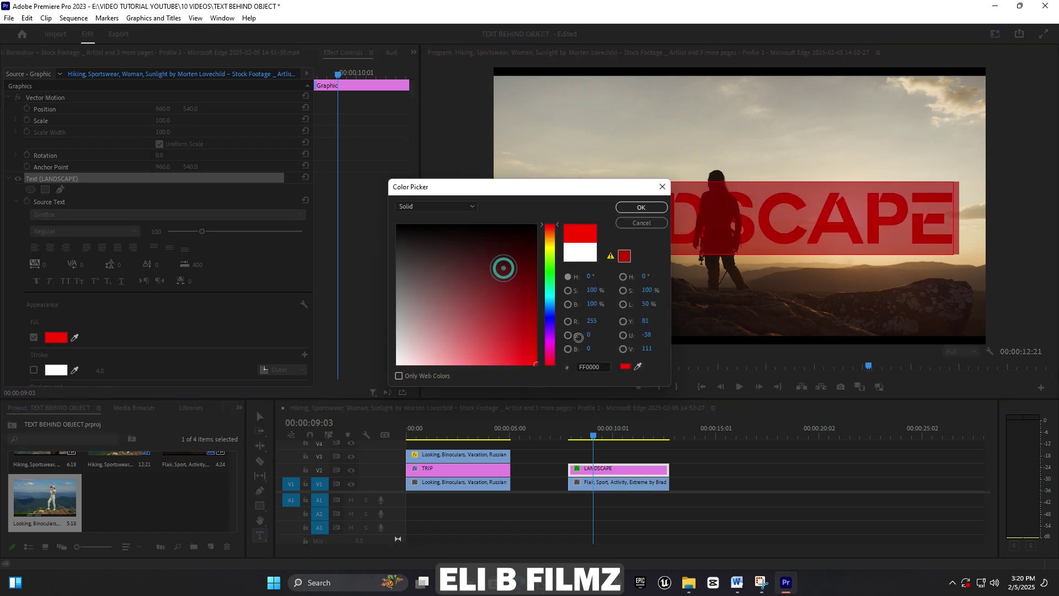
left_click(641, 207)
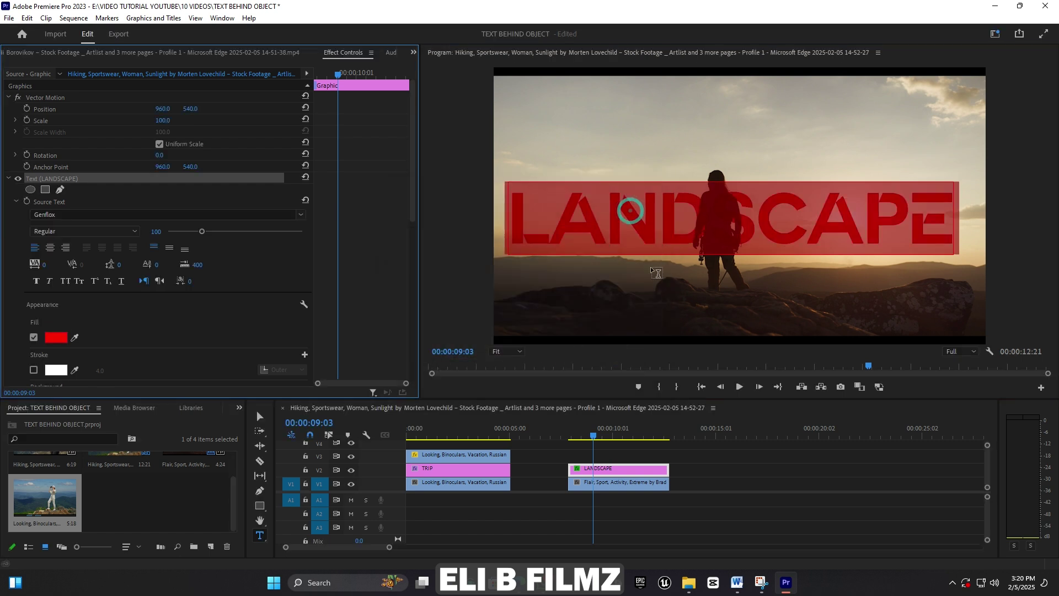
key("Escape")
left_click(260, 416)
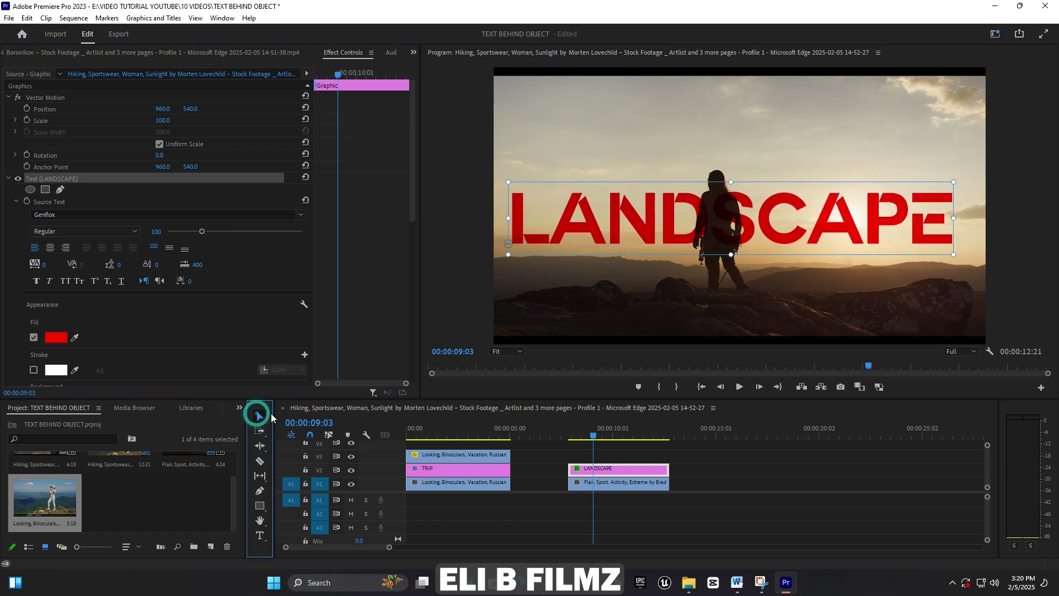
key("space")
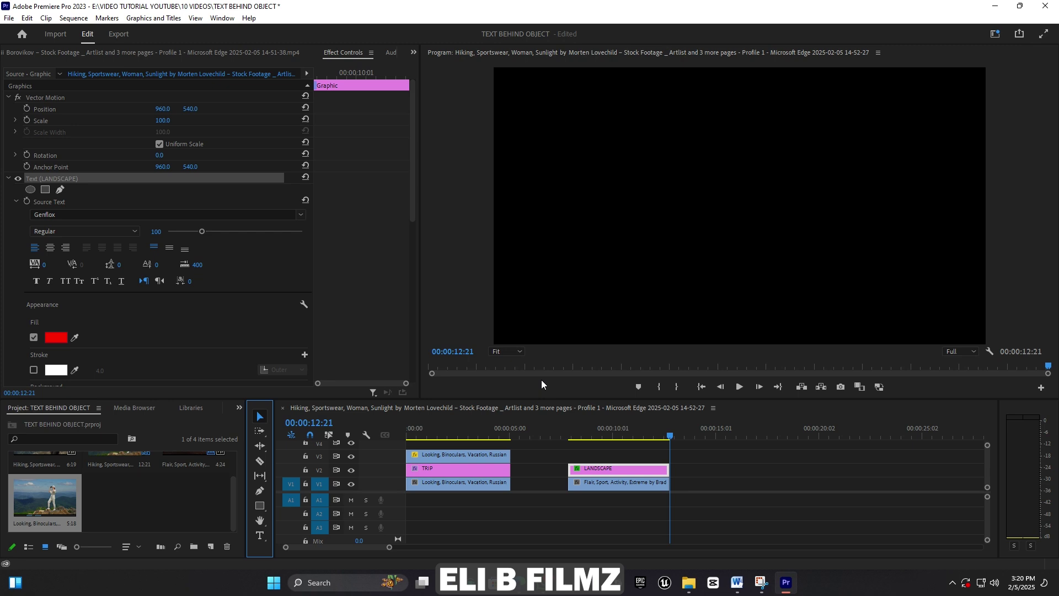
key("space")
left_click(567, 420)
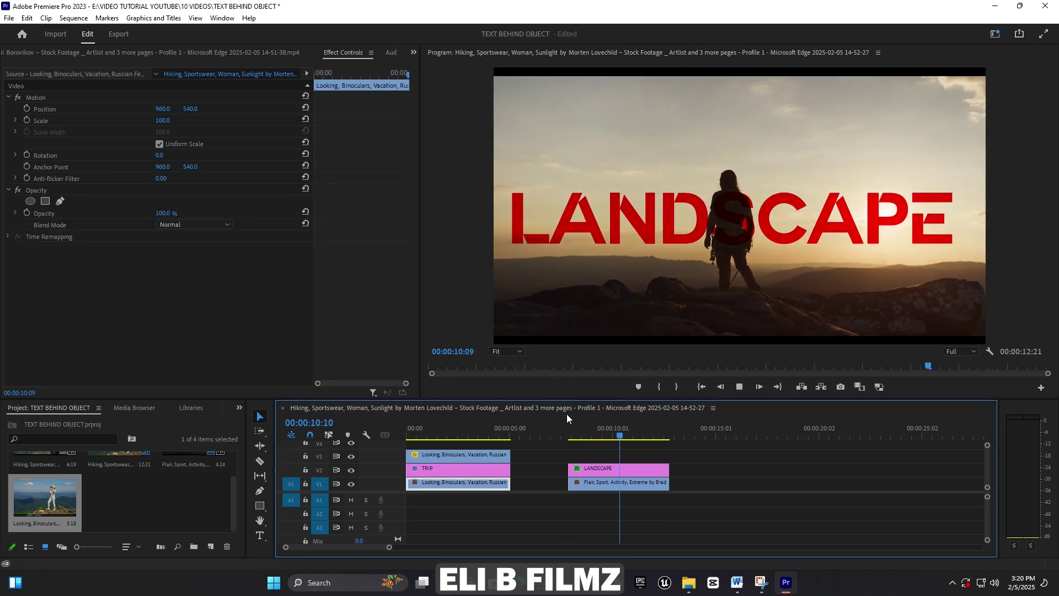
key("space")
left_click(608, 465)
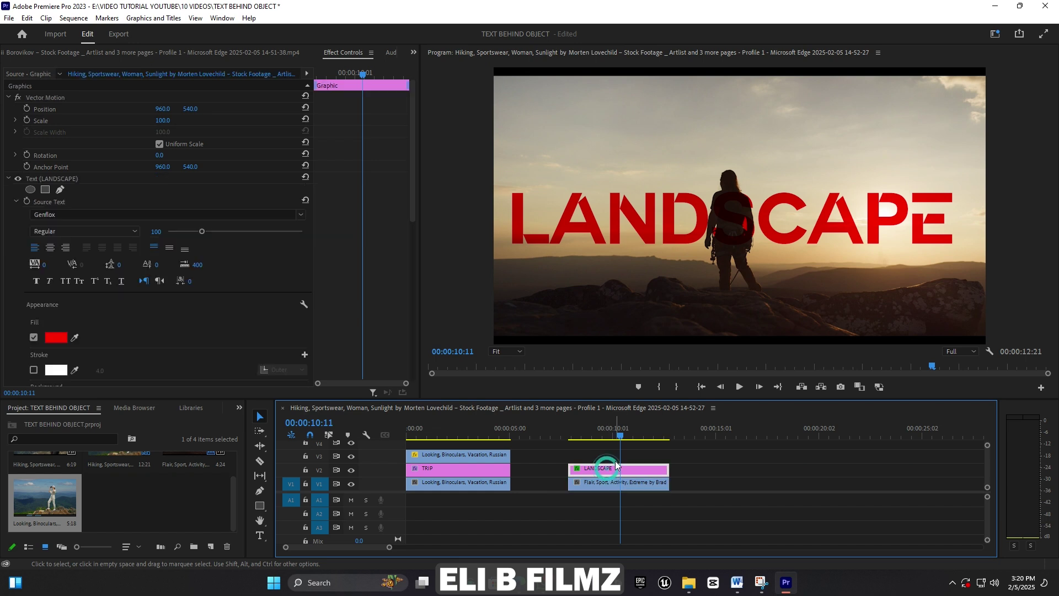
key("space")
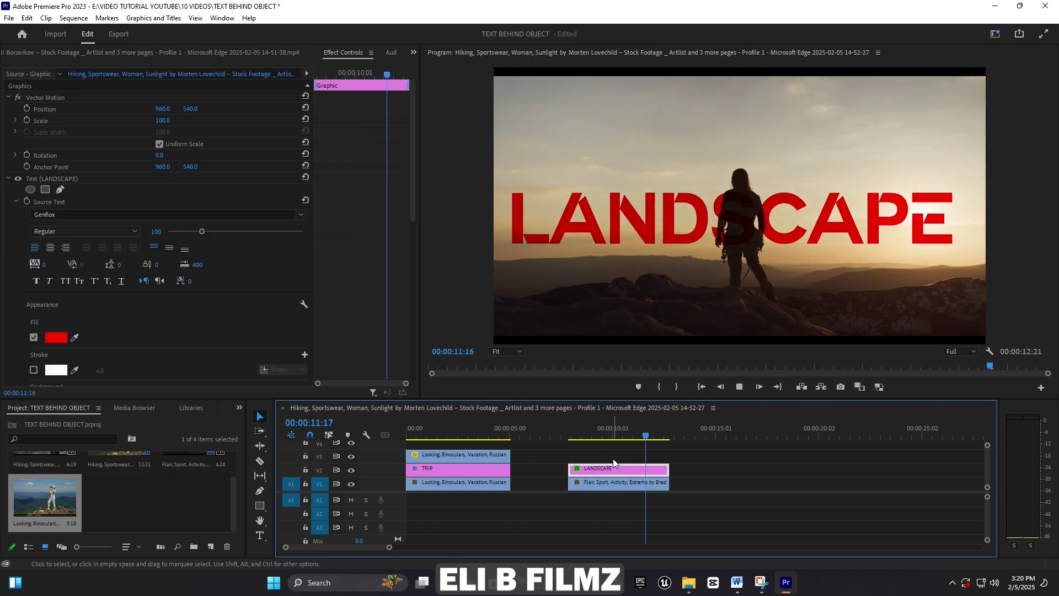